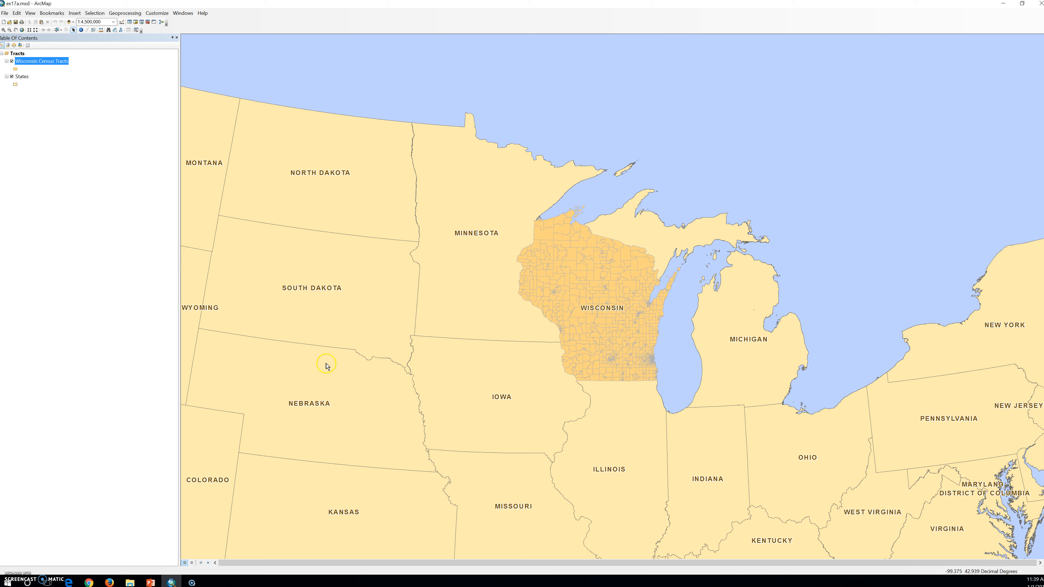
- Open the Wisconsin Census Tracts attribute table, highlight the FIPS_TRACT field to inspect its values, and close the table
right_click(48, 67)
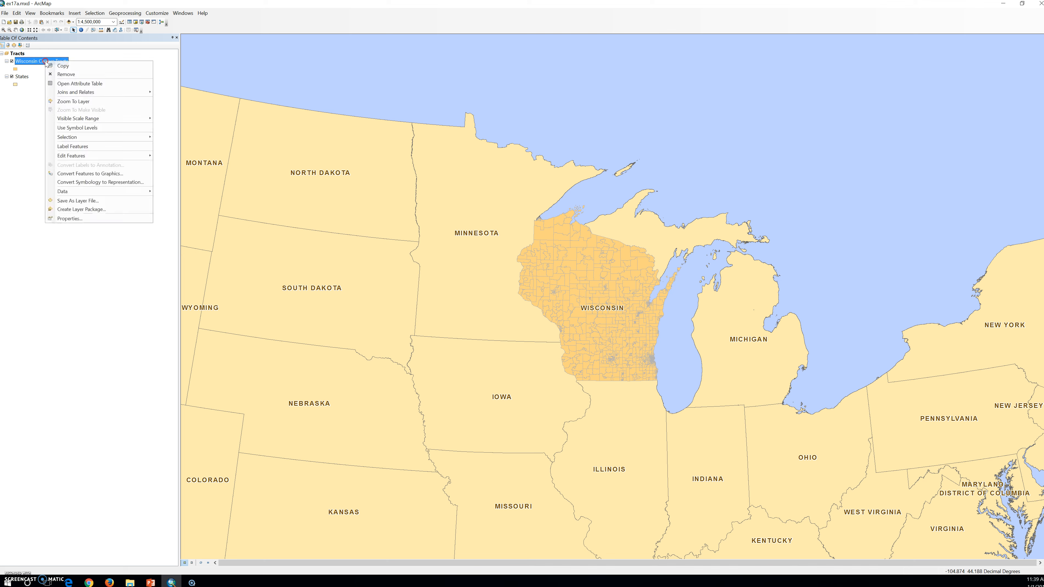
left_click(65, 82)
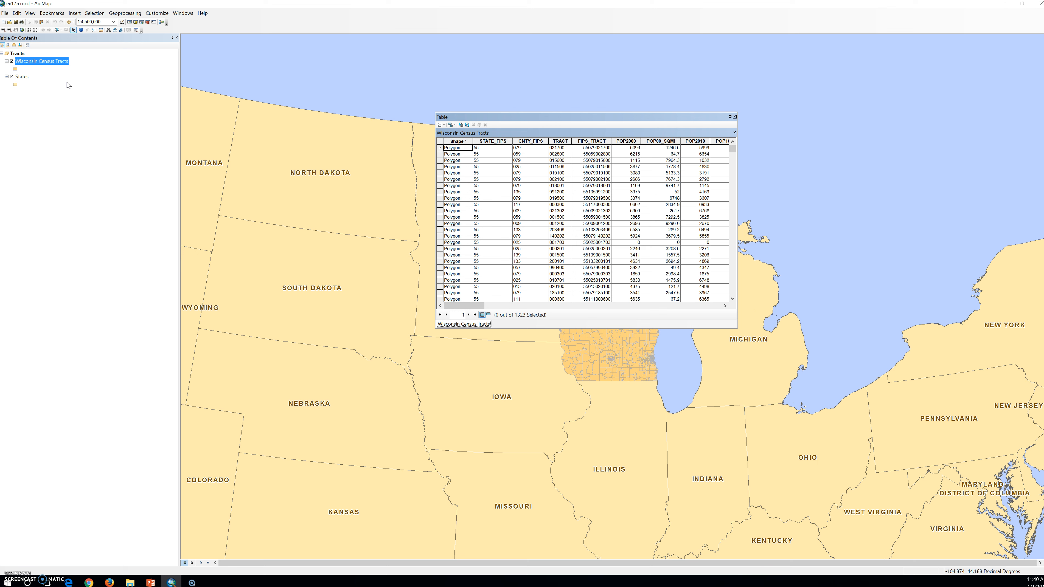
left_click(591, 141)
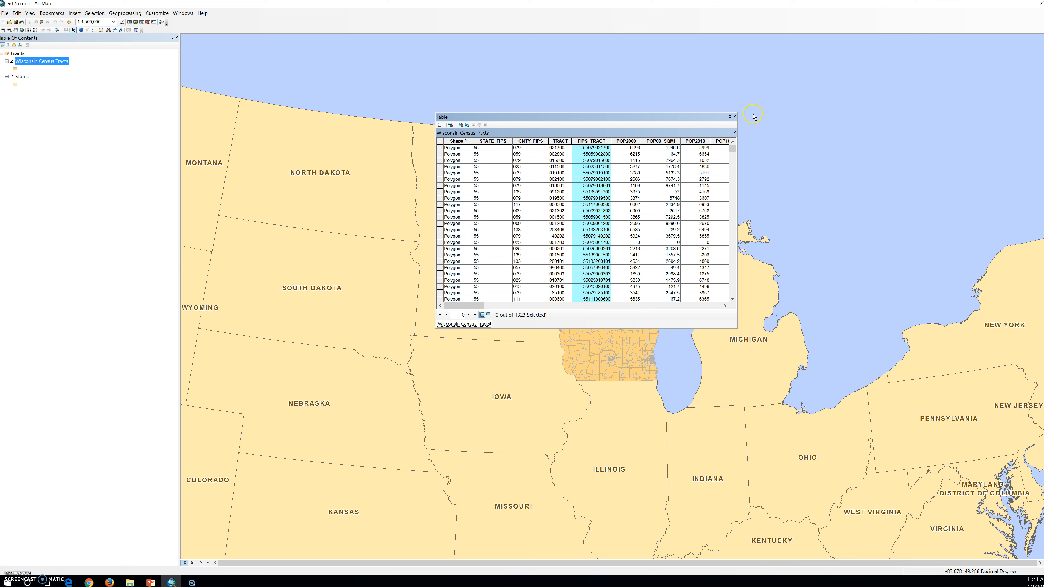
left_click(735, 116)
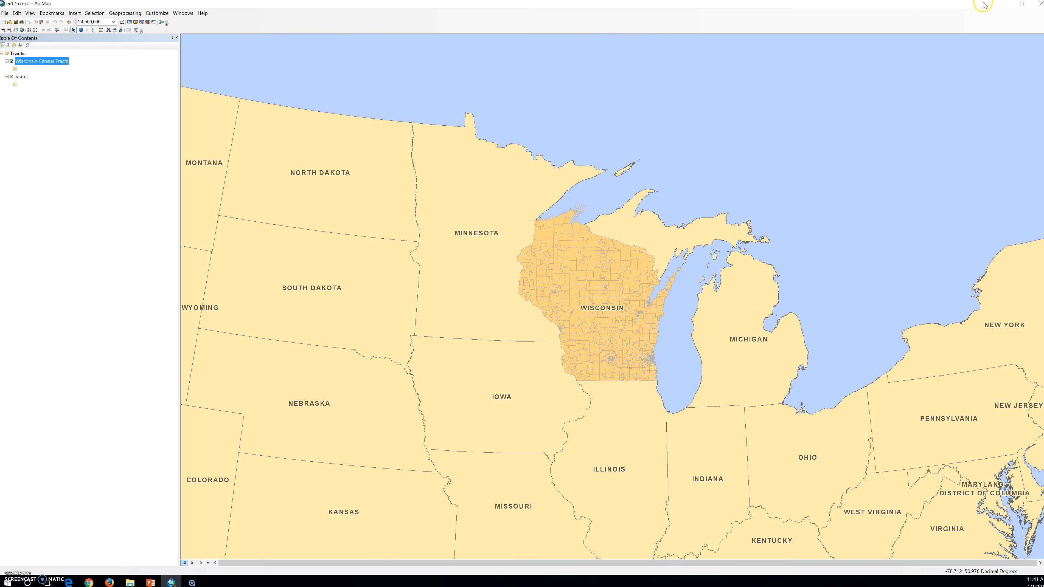
- Switch to File Explorer and open FoodDesert_Data.xls from Chapter17's Data folder in Excel
left_click(1003, 3)
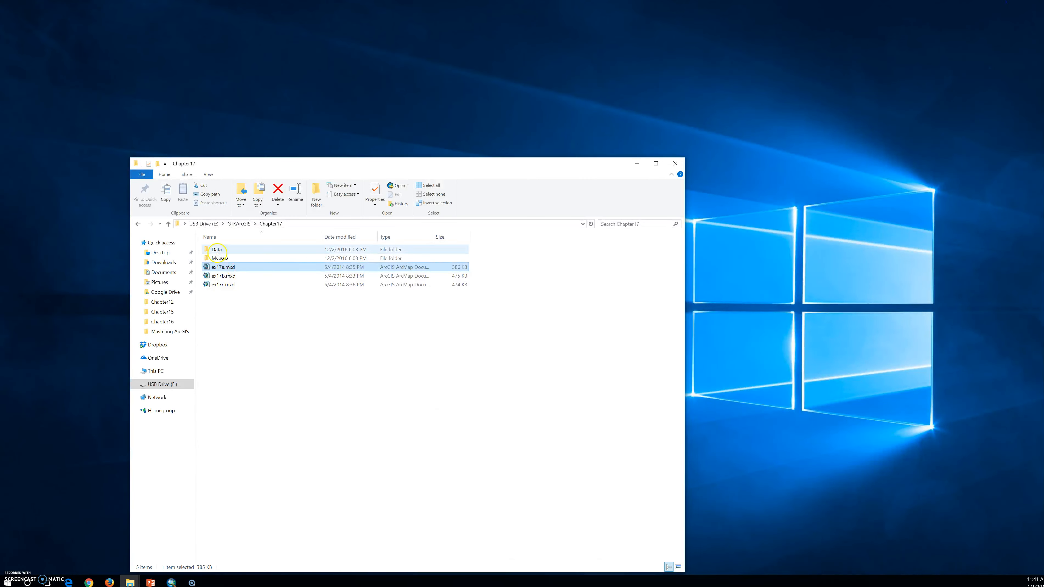
double_click(231, 250)
left_click(244, 260)
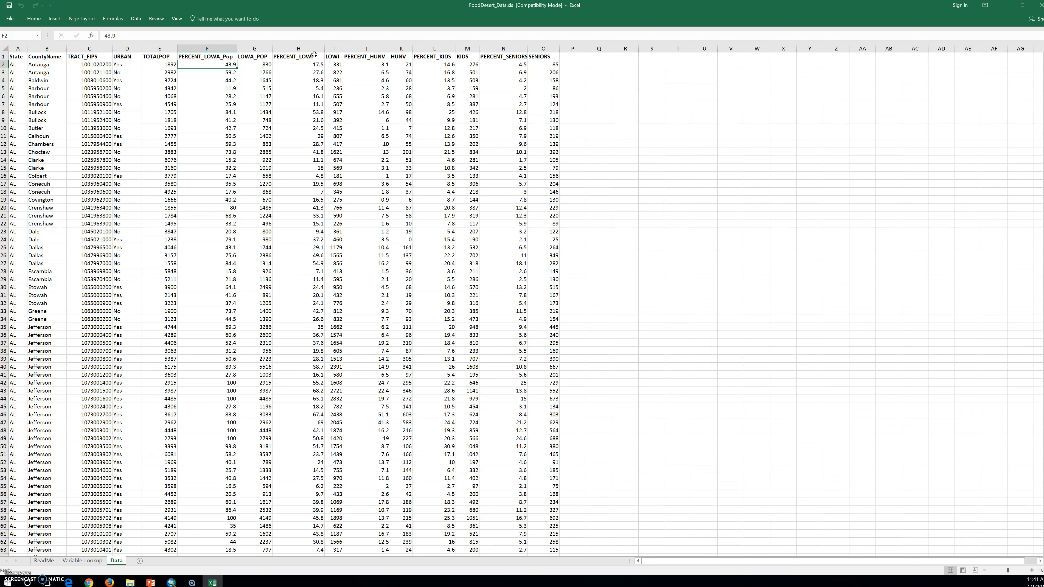
- Examine the column headings and the state, county and tract records on the workbook's Data sheet
left_click(19, 56)
scroll(94, 278, "down", 20)
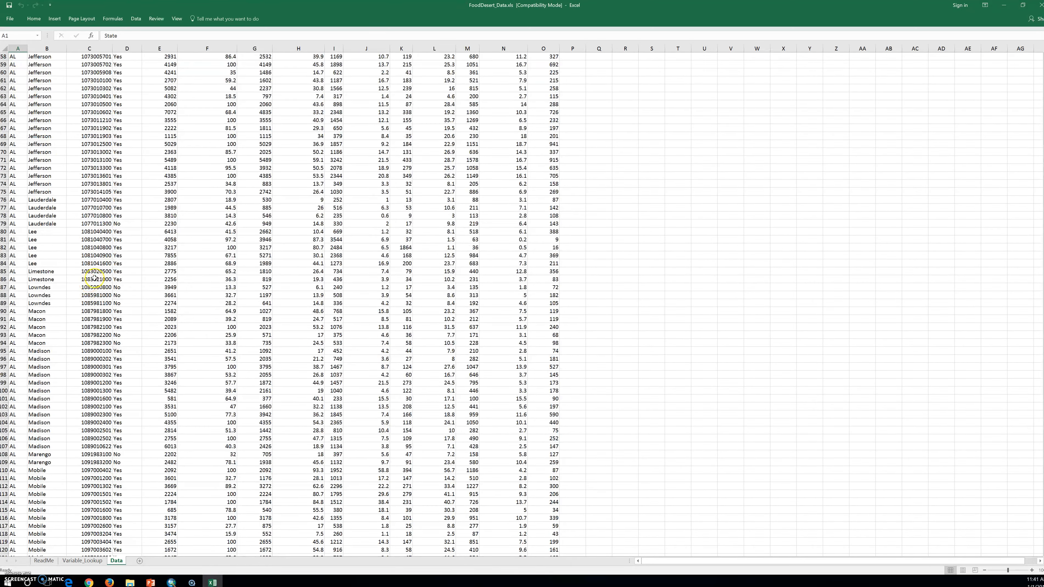
scroll(94, 278, "down", 20)
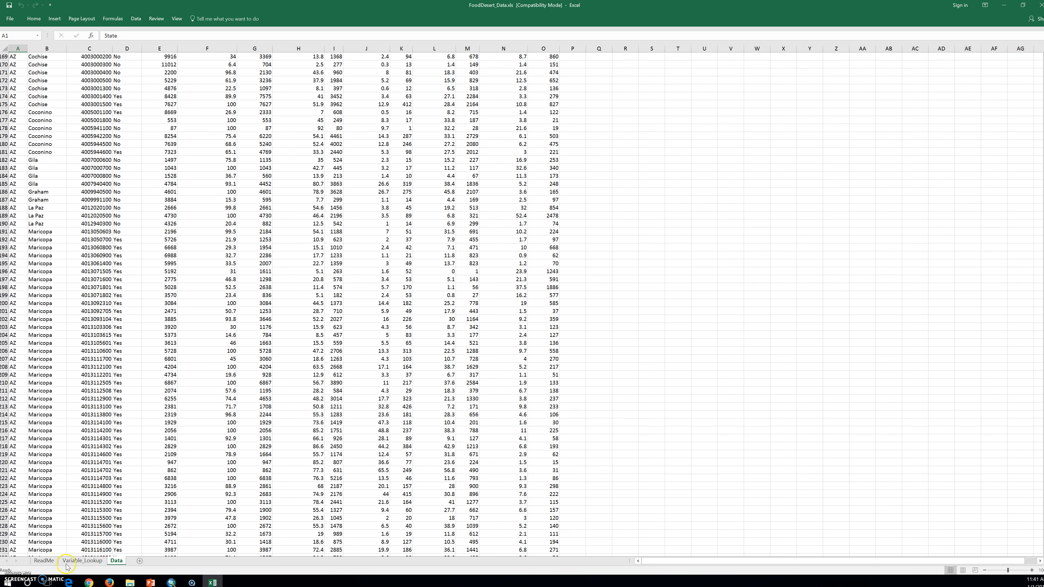
left_click_drag(1040, 68, 973, 558)
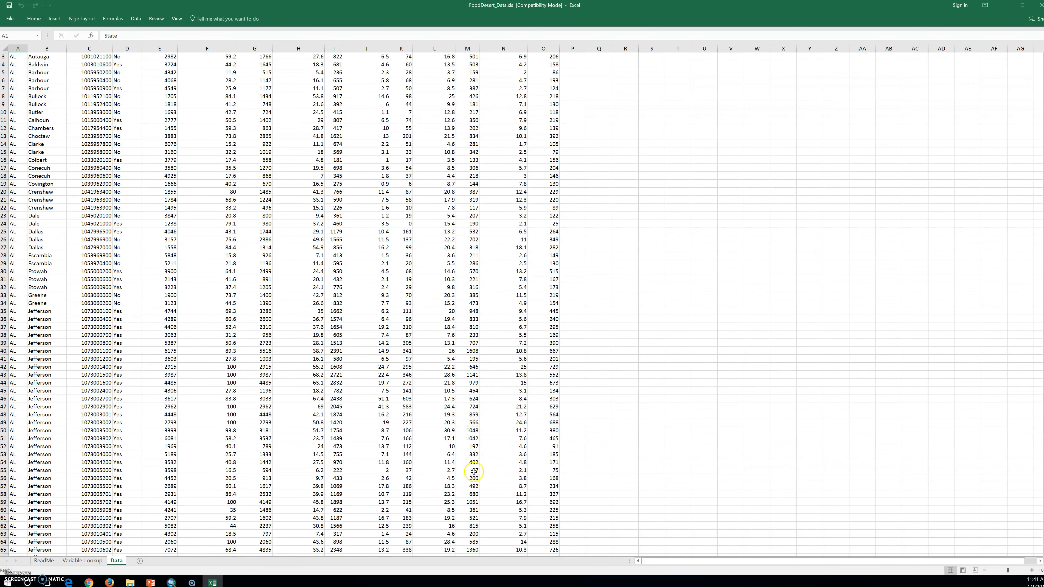
scroll(41, 389, "down", 20)
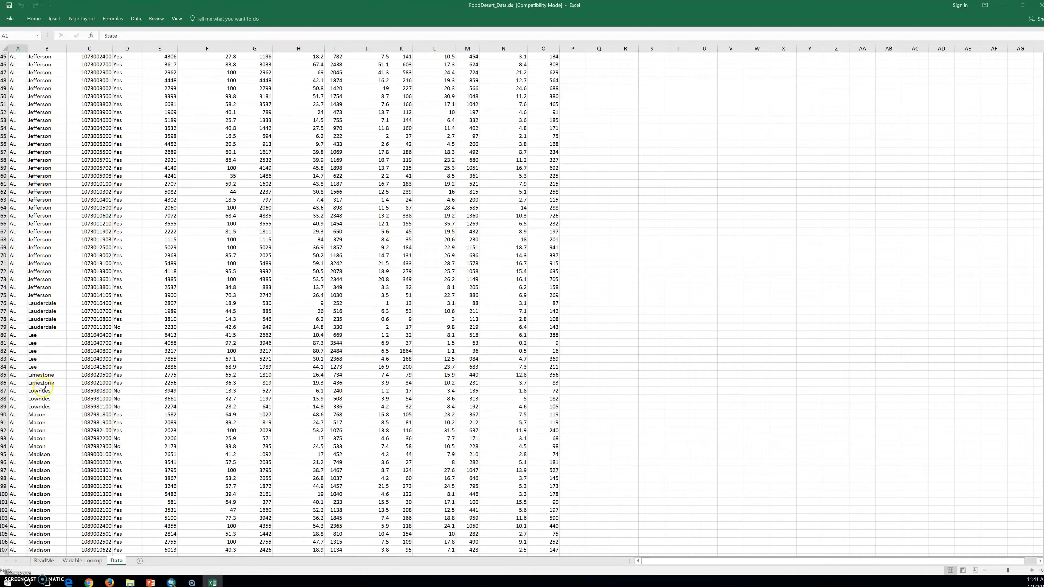
scroll(42, 387, "down", 20)
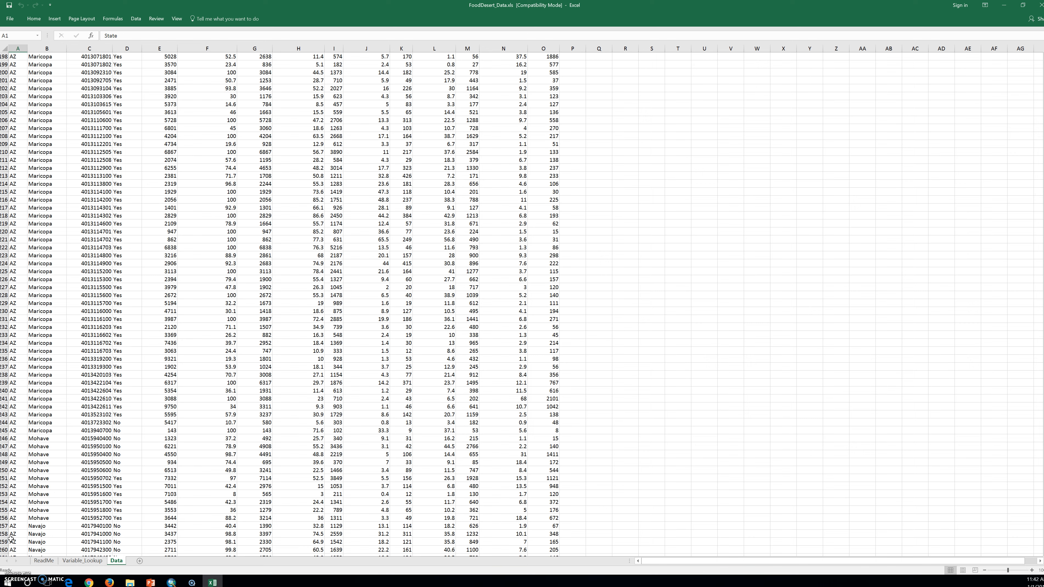
scroll(522, 304, "up", 20)
scroll(522, 305, "up", 20)
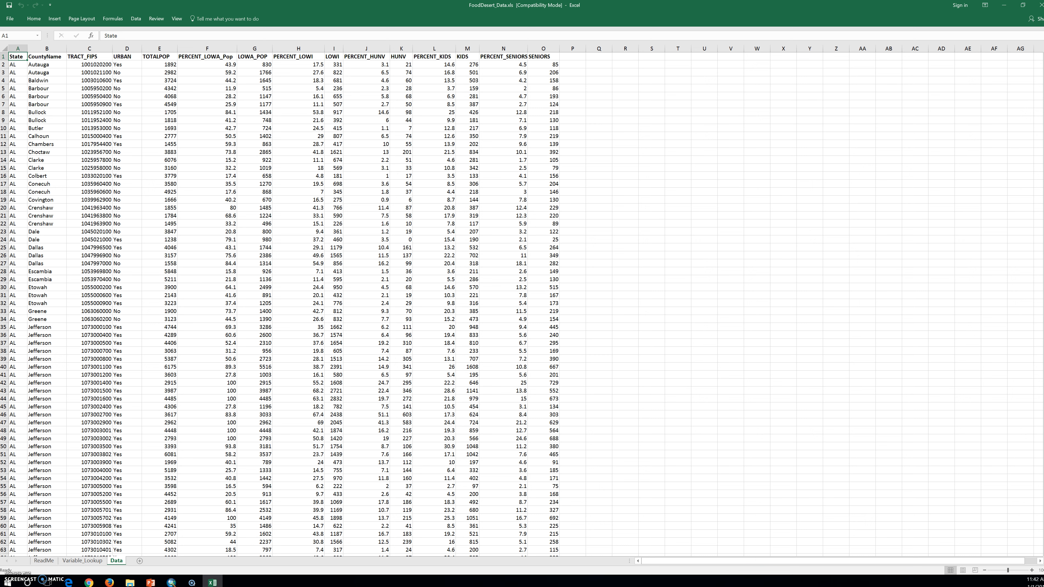
left_click(37, 56)
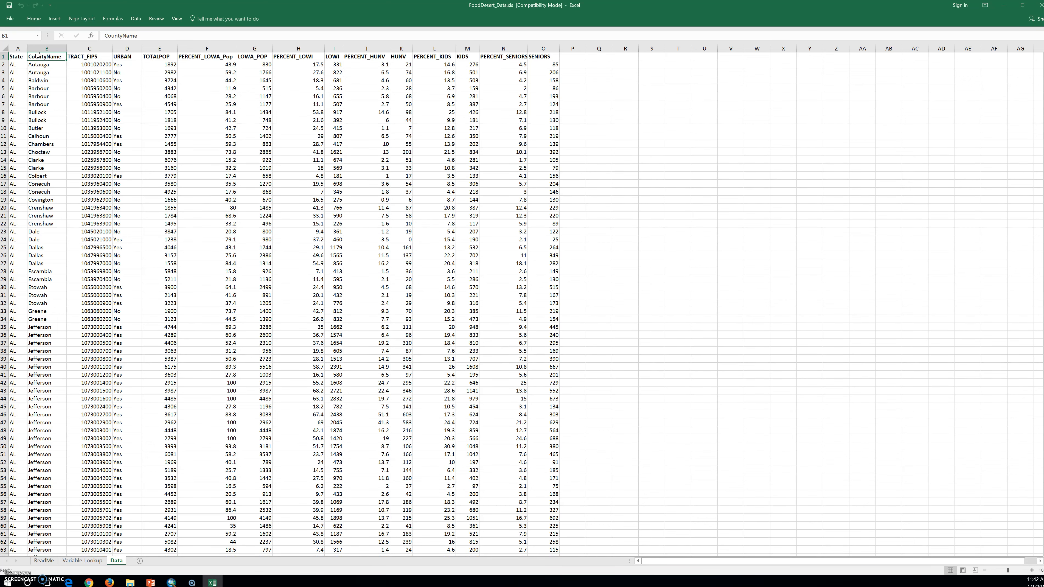
- Review the variable short names and their long descriptions on the Variable_Lookup sheet, including CountyName and TRACT_FIPS, and minimize the workbook
left_click(82, 562)
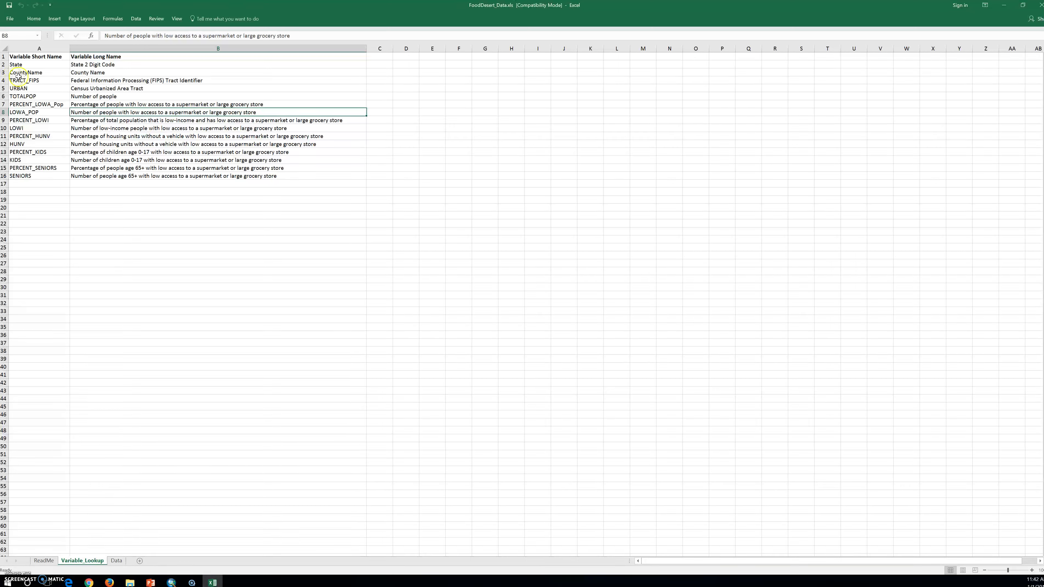
left_click(36, 73)
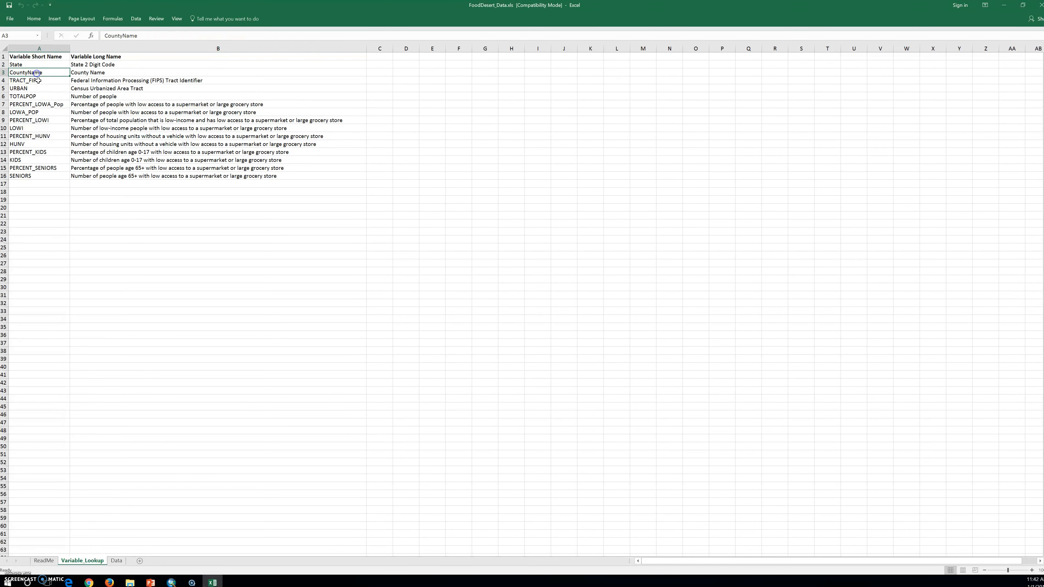
left_click(40, 83)
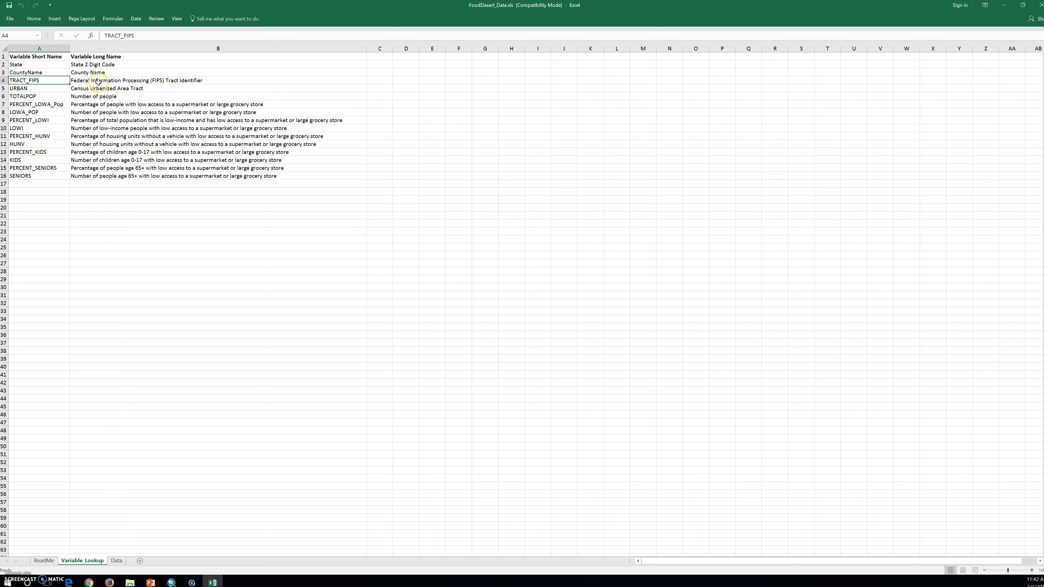
left_click(173, 95)
left_click(79, 563)
left_click(1006, 6)
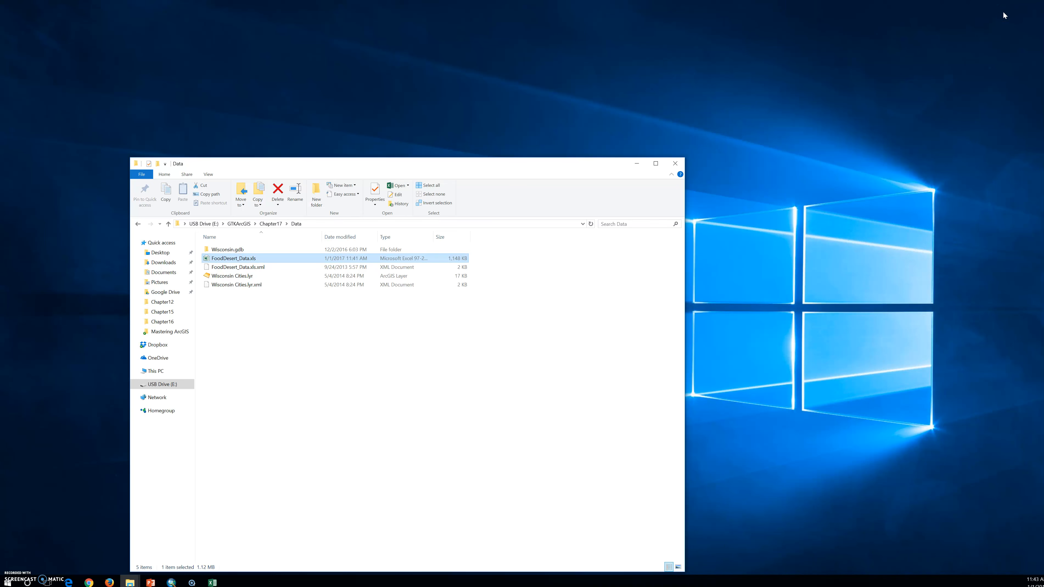
- Switch to ArcMap and add the Data$ sheet of FoodDesert_Data.xls from the Chapter17 Data folder to the map
left_click(173, 584)
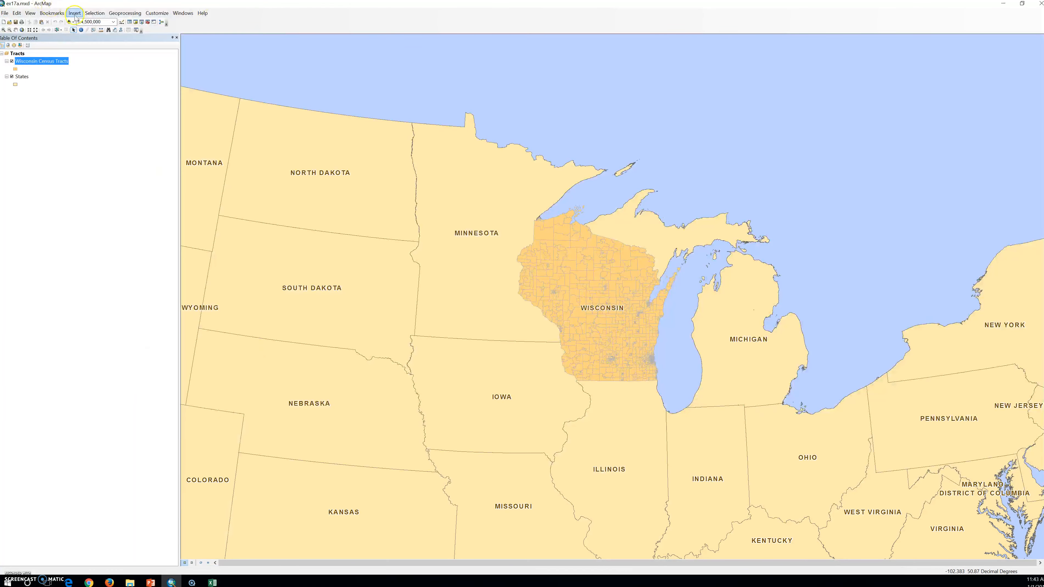
left_click(69, 22)
left_click(514, 237)
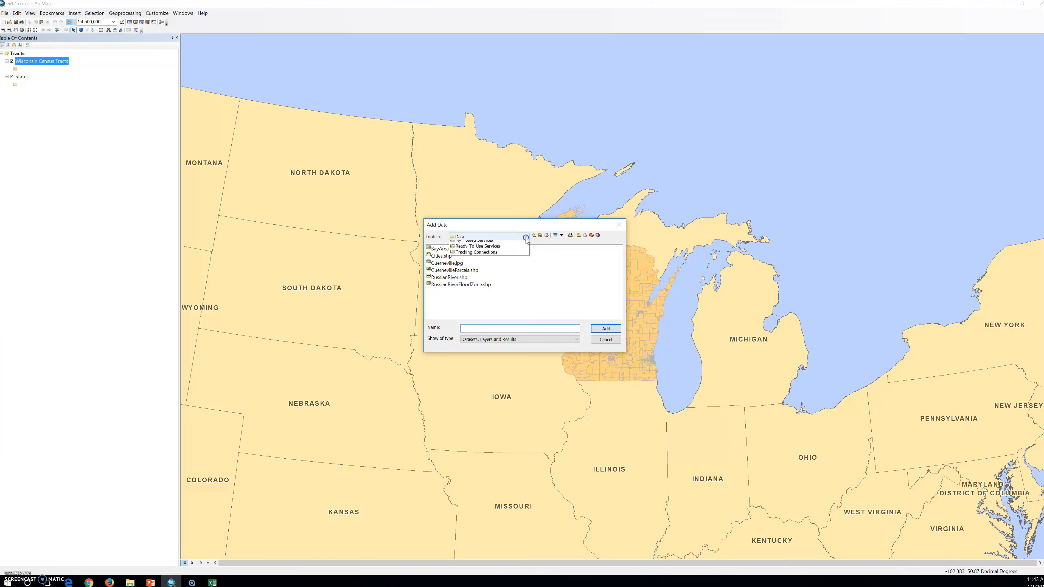
left_click(495, 256)
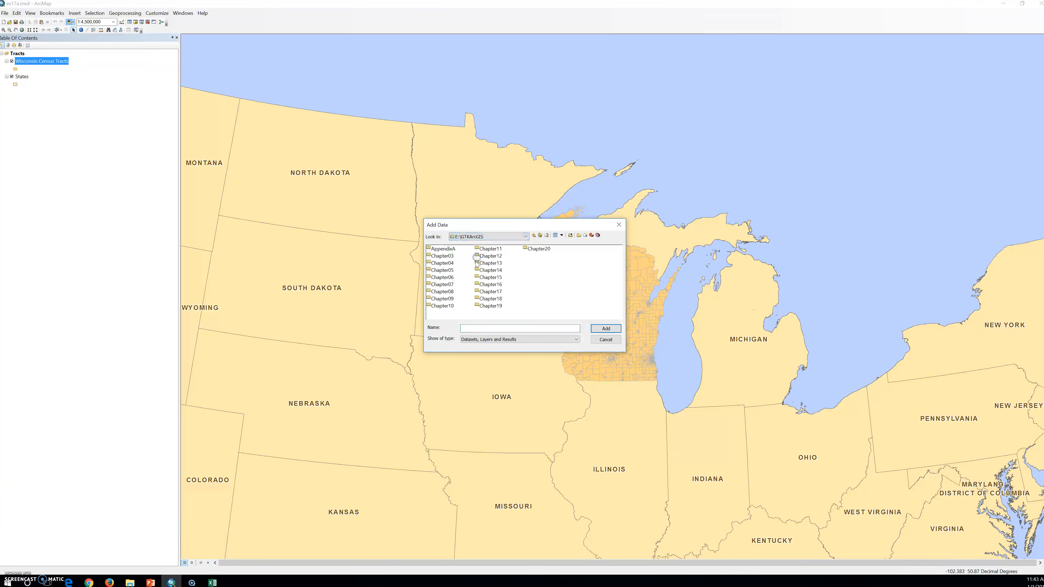
double_click(488, 293)
double_click(439, 249)
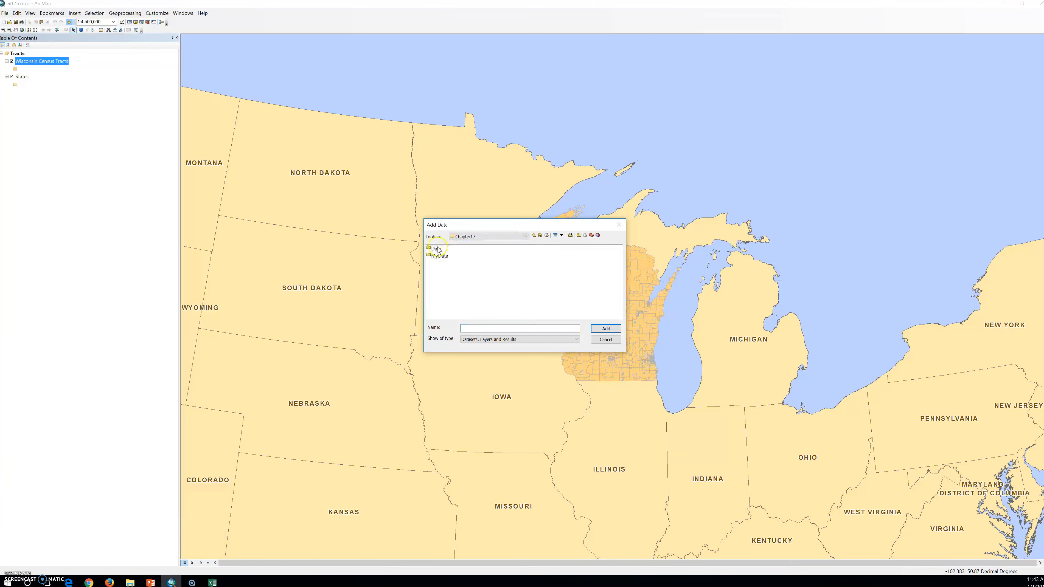
left_click(440, 256)
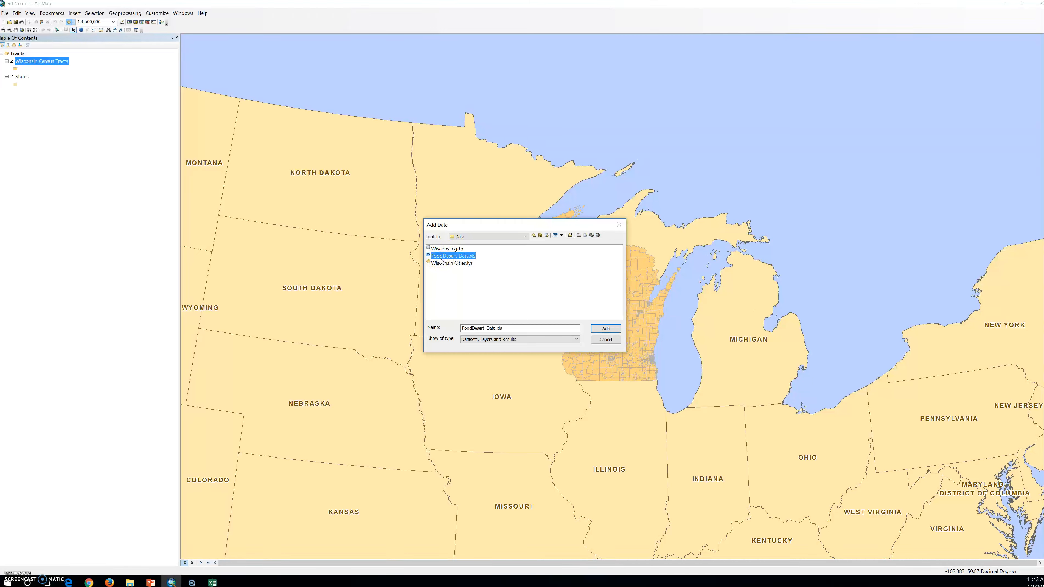
left_click(440, 259)
left_click(446, 260)
double_click(446, 260)
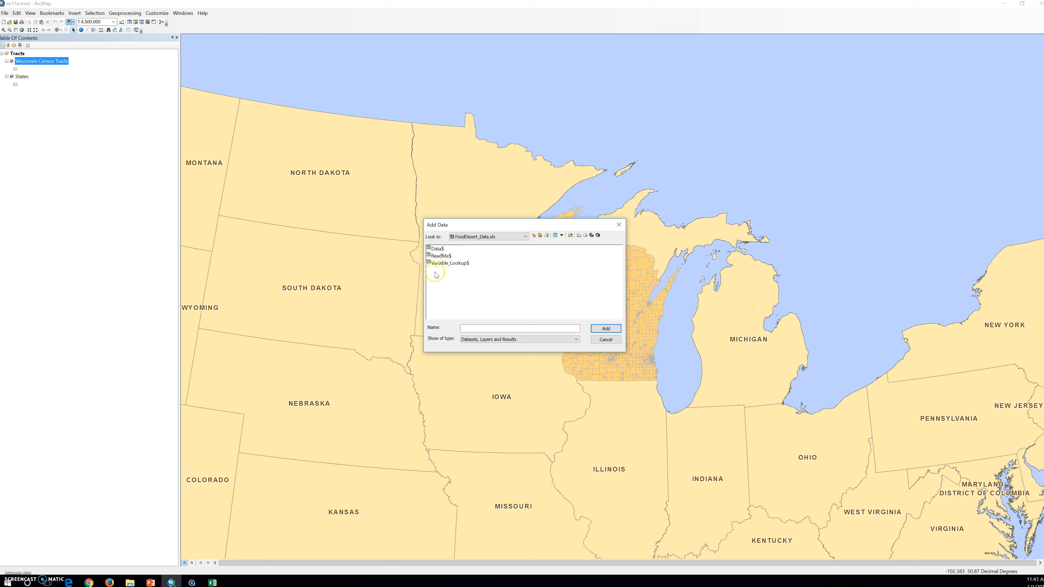
left_click(436, 249)
left_click(606, 328)
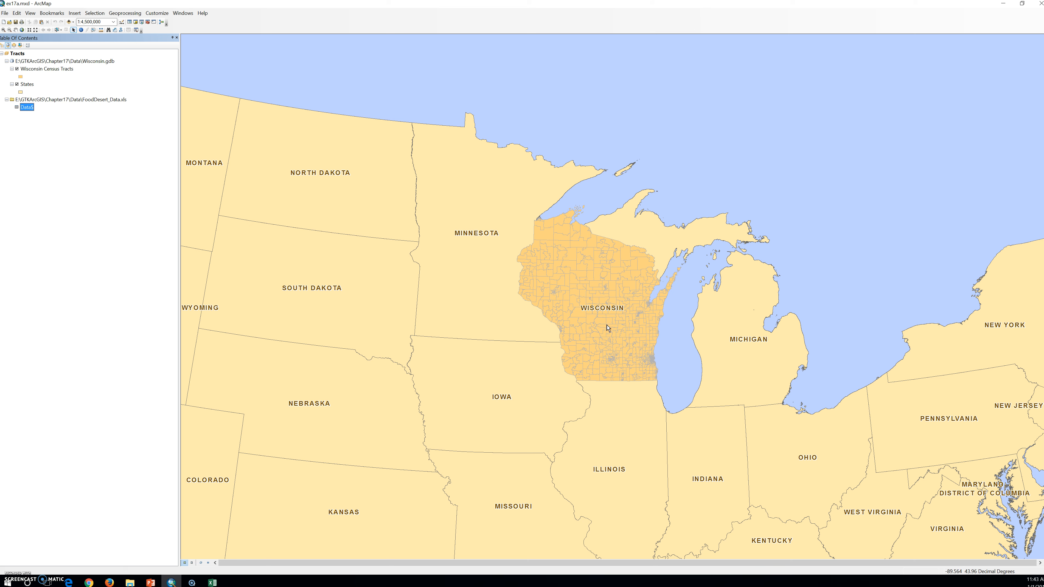
left_click(606, 330)
left_click(599, 336)
left_click(541, 389)
left_click(14, 57)
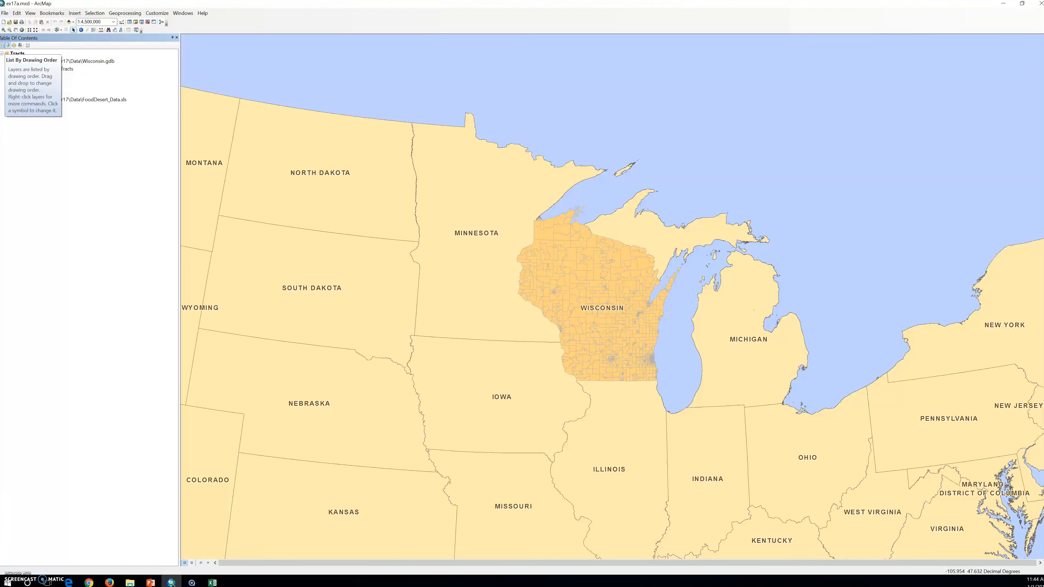
left_click(2, 60)
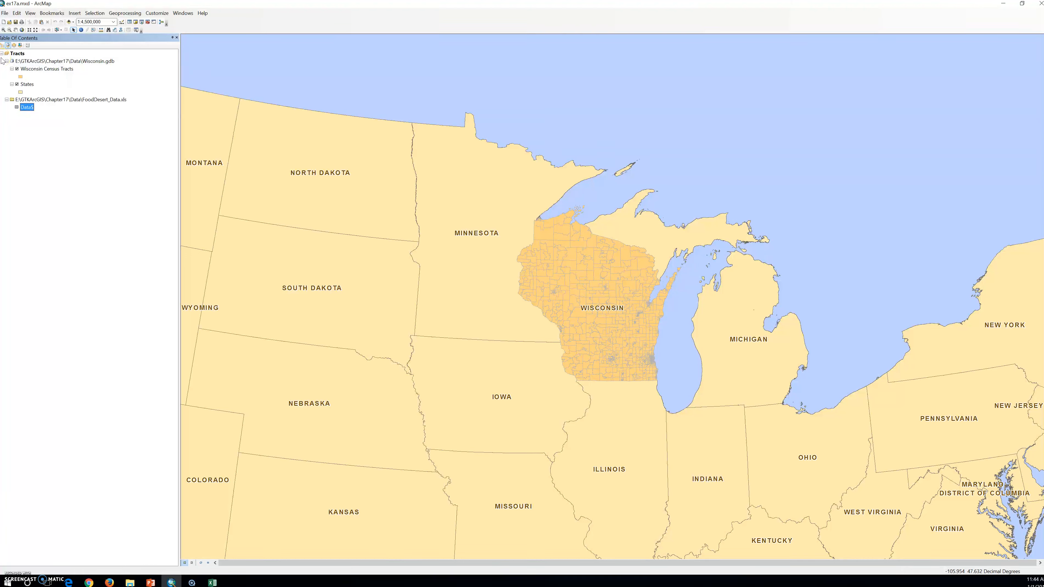
left_click(7, 45)
- Open the attribute table of the added Data$ sheet
right_click(27, 108)
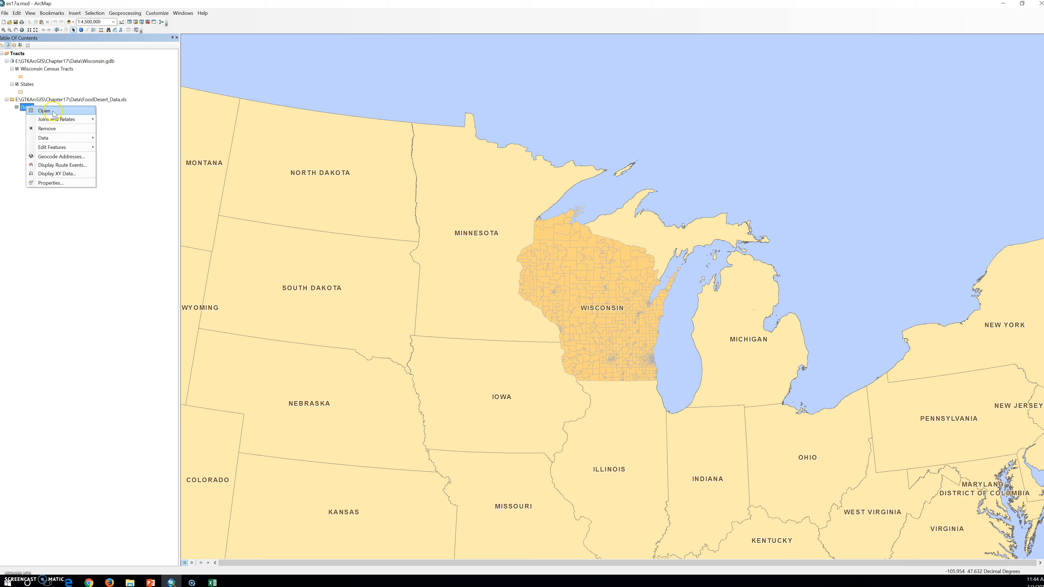
left_click(53, 112)
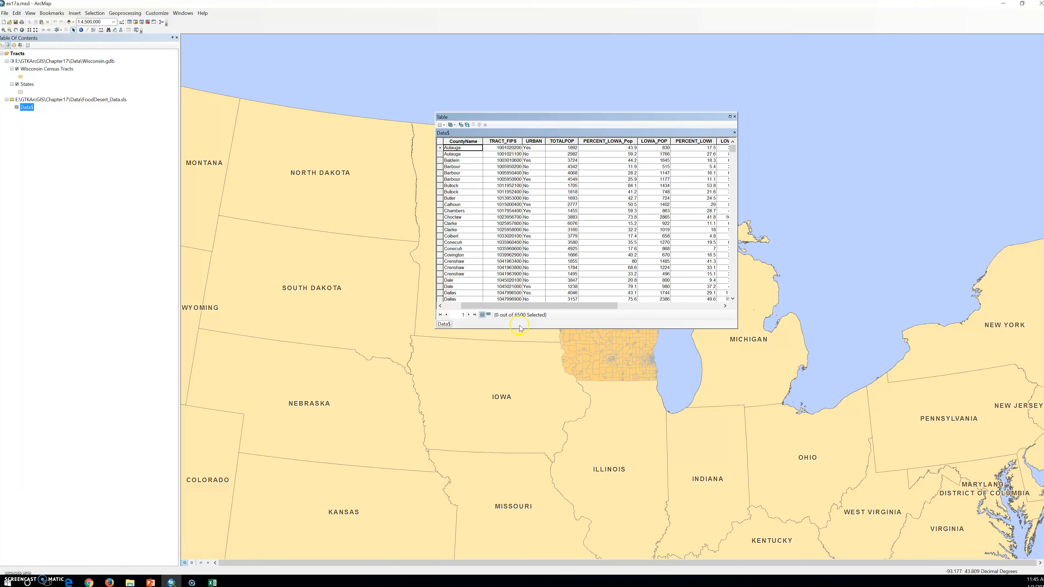
left_click(531, 310)
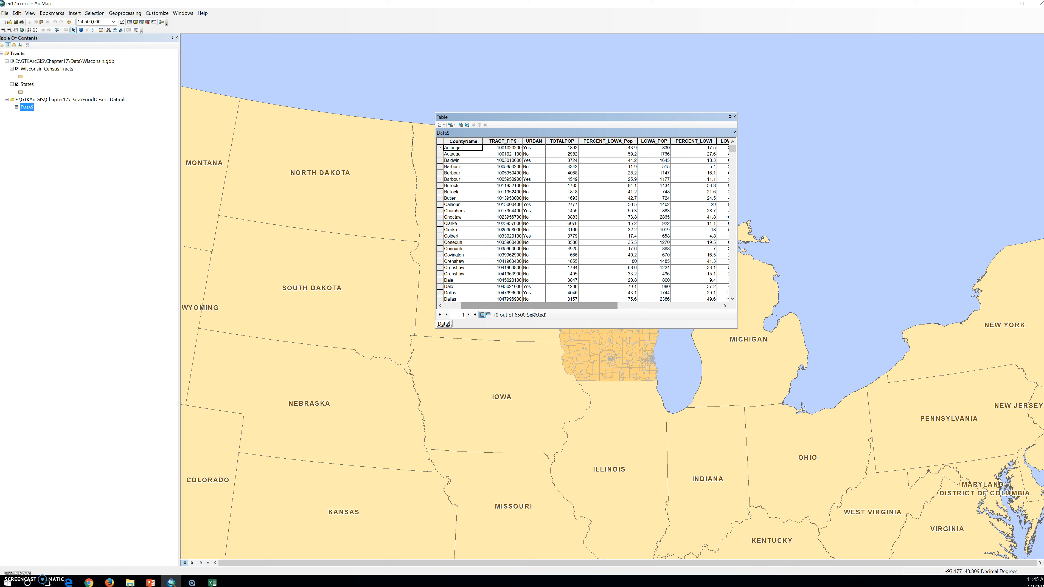
left_click(530, 315)
left_click(526, 311)
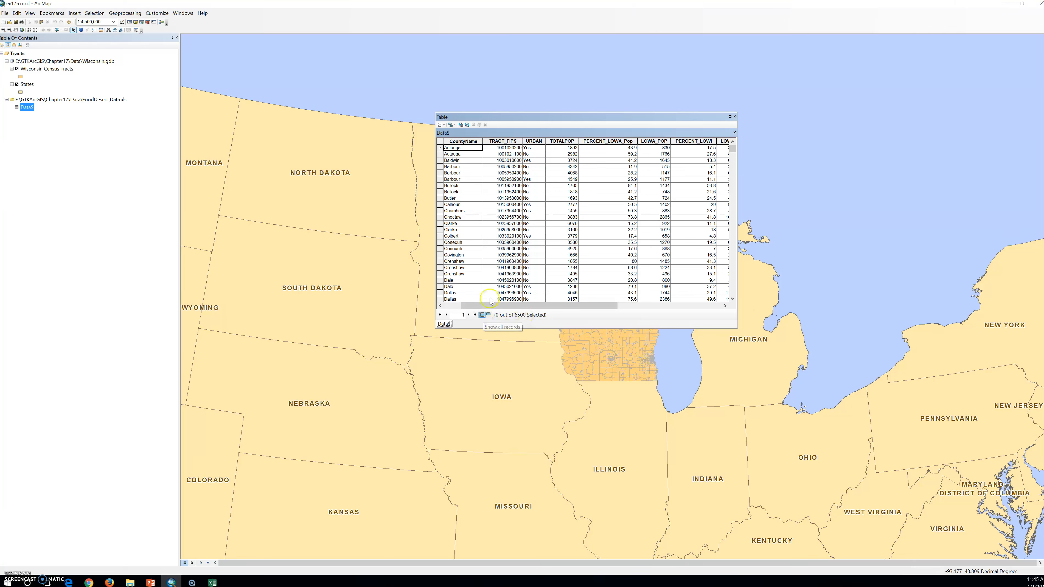
- Browse the Data$ table's records down to the Wisconsin (WI) tracts, checking their State, CountyName and TRACT_FIPS values
scroll(494, 294, "down", 20)
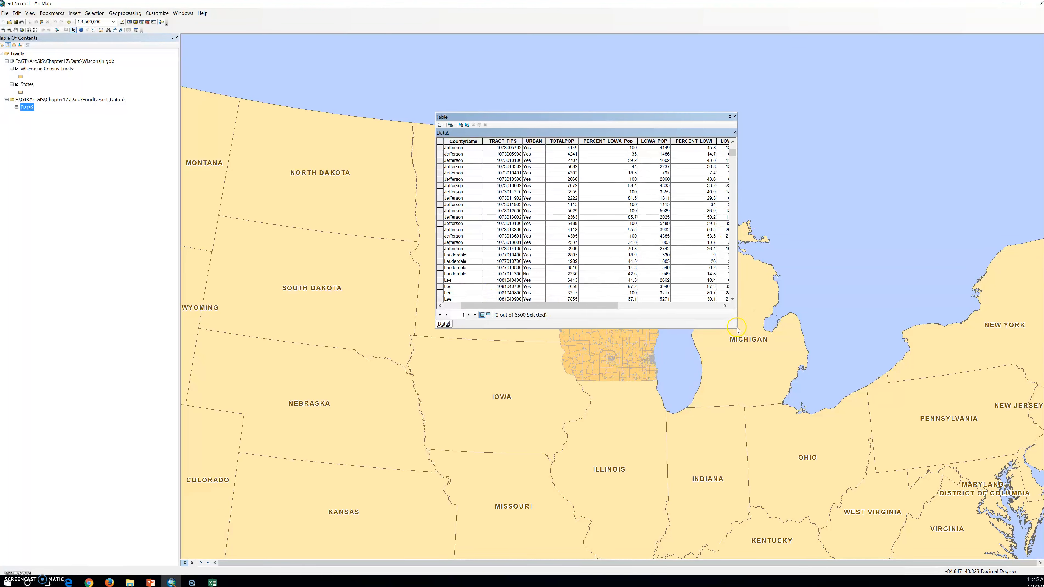
left_click_drag(733, 152, 716, 278)
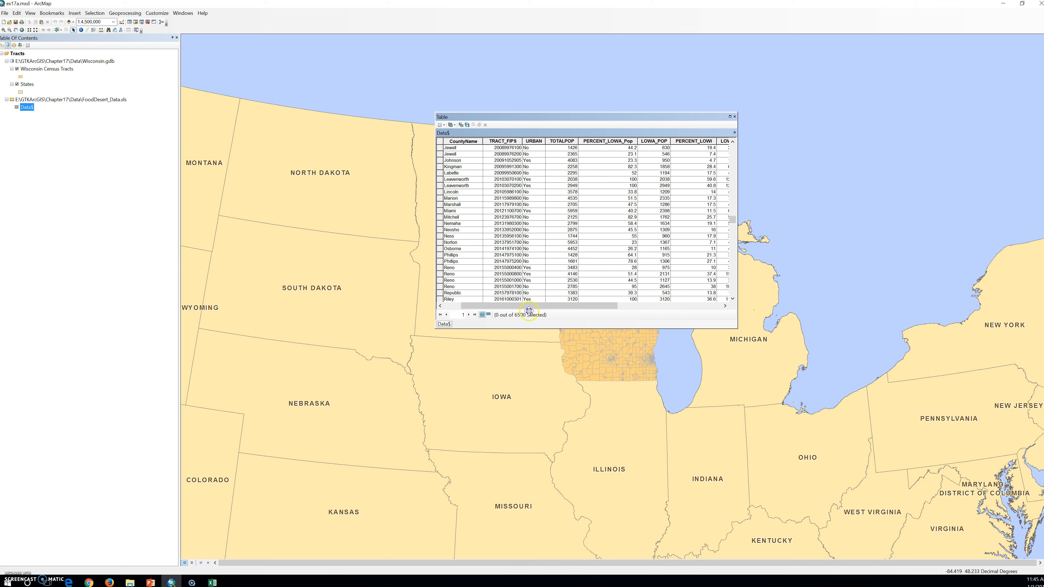
left_click_drag(508, 307, 467, 308)
scroll(508, 275, "down", 6)
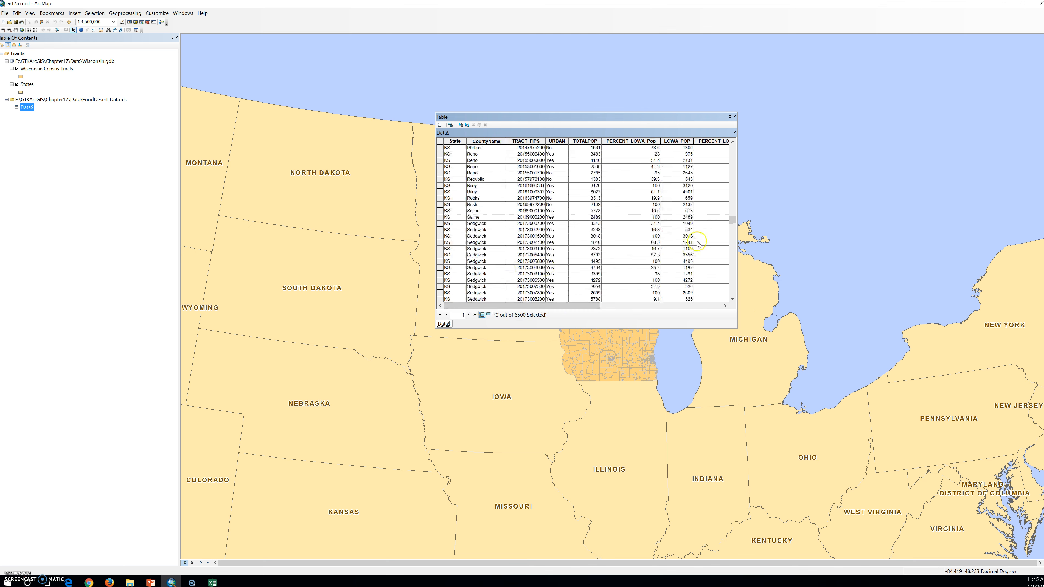
left_click_drag(730, 220, 729, 294)
scroll(576, 262, "down", 10)
scroll(575, 252, "down", 1)
left_click_drag(732, 251, 732, 284)
scroll(664, 266, "down", 3)
scroll(665, 265, "down", 5)
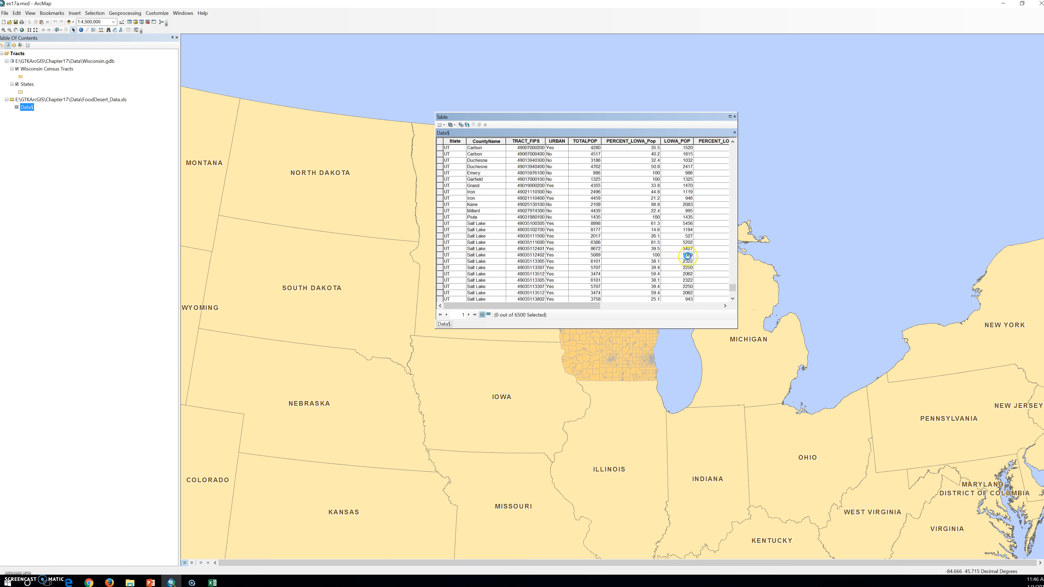
scroll(688, 256, "down", 5)
scroll(694, 263, "down", 10)
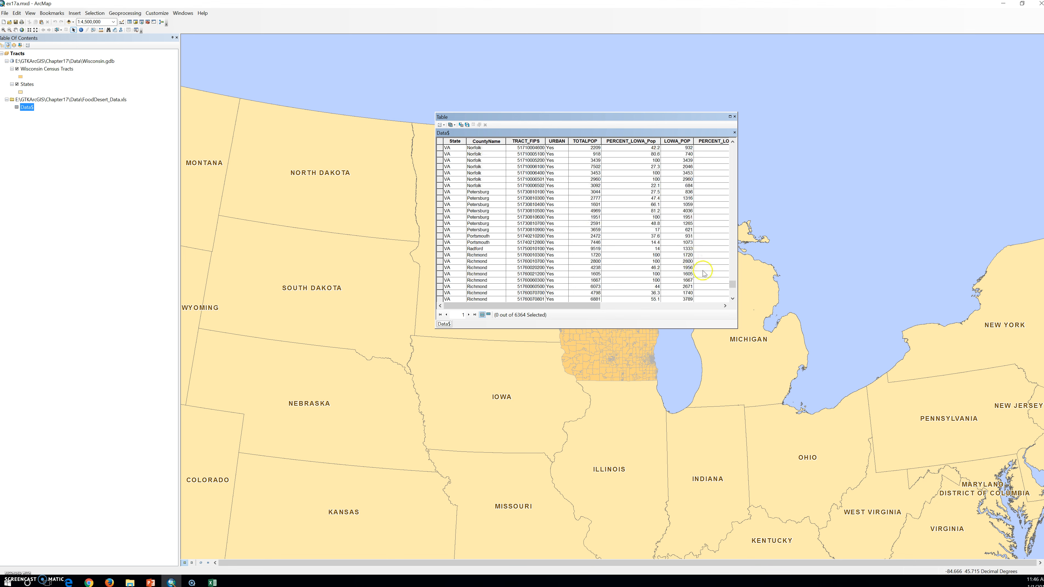
scroll(701, 265, "down", 10)
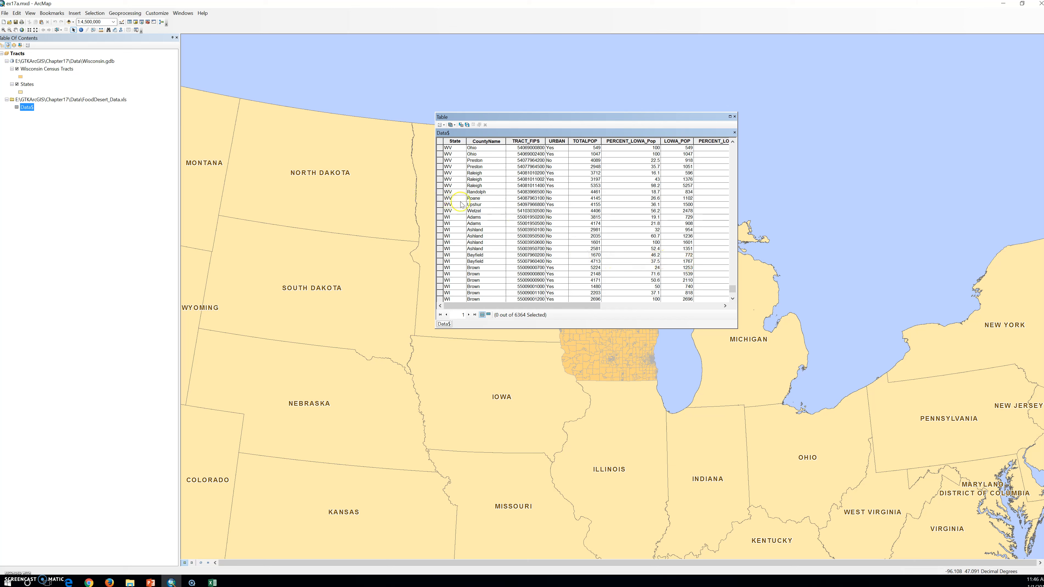
scroll(458, 222, "down", 5)
scroll(459, 223, "down", 4)
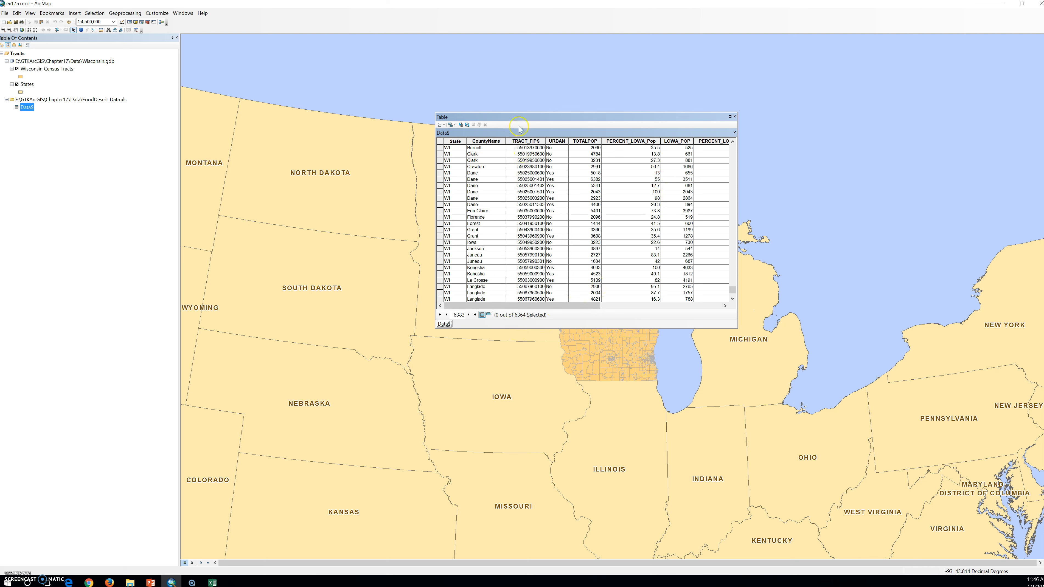
- Freeze the TRACT_FIPS column in the Data$ table and enlarge the table window to show every field through SENIORS
left_click(523, 140)
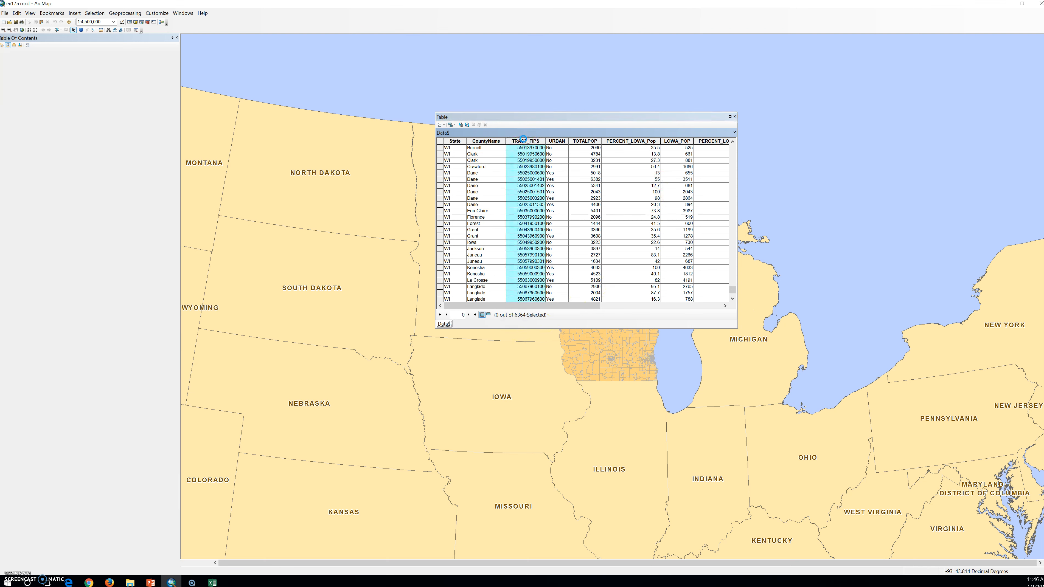
right_click(524, 140)
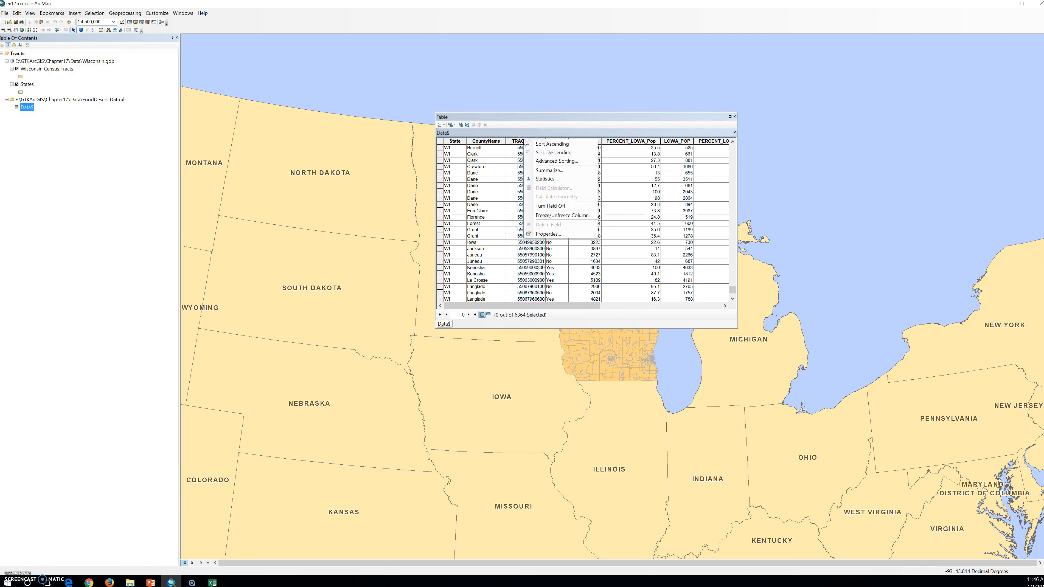
left_click(556, 215)
left_click_drag(573, 306, 979, 534)
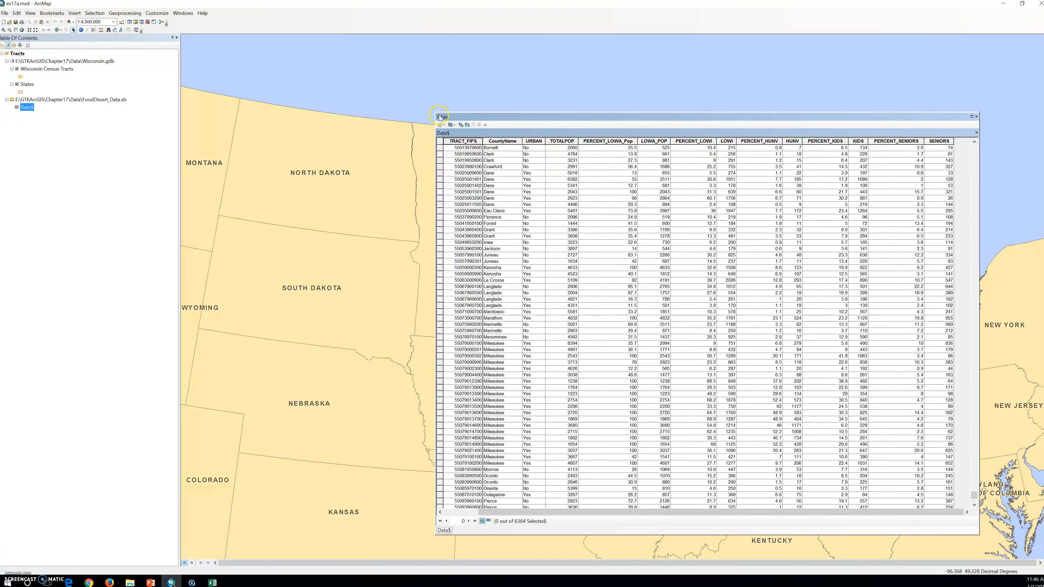
left_click_drag(435, 114, 240, 111)
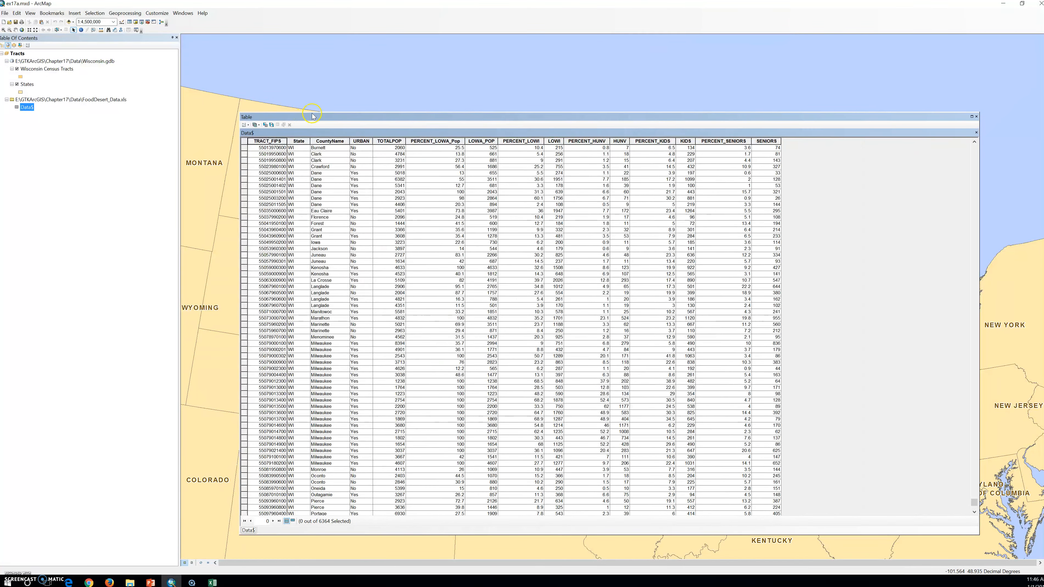
left_click_drag(314, 112, 329, 60)
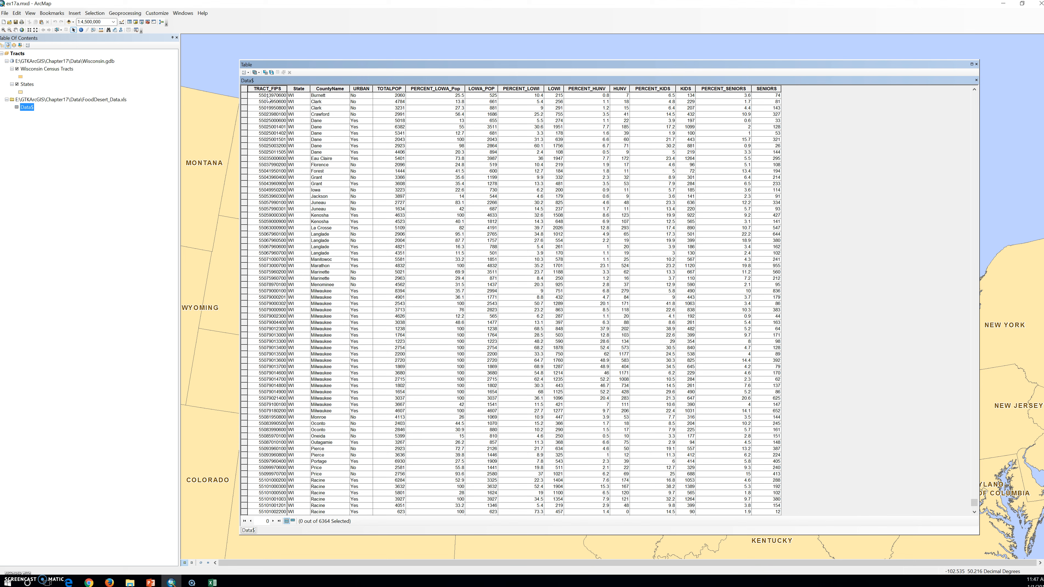
- Review the Wisconsin tract records and their food access fields in the enlarged Data$ table
scroll(321, 181, "down", 2)
scroll(322, 185, "up", 12)
scroll(323, 185, "up", 7)
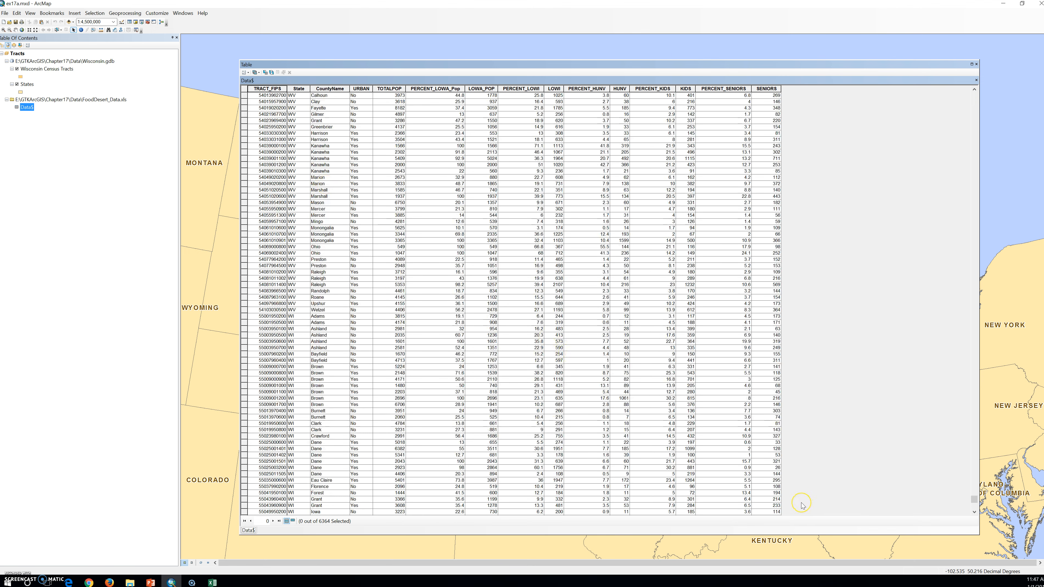
left_click(790, 479)
left_click(783, 459)
- Switch to Excel to read the HUNV description on the Variable_Lookup sheet, then return to ArcMap and close the Data$ table
left_click(209, 582)
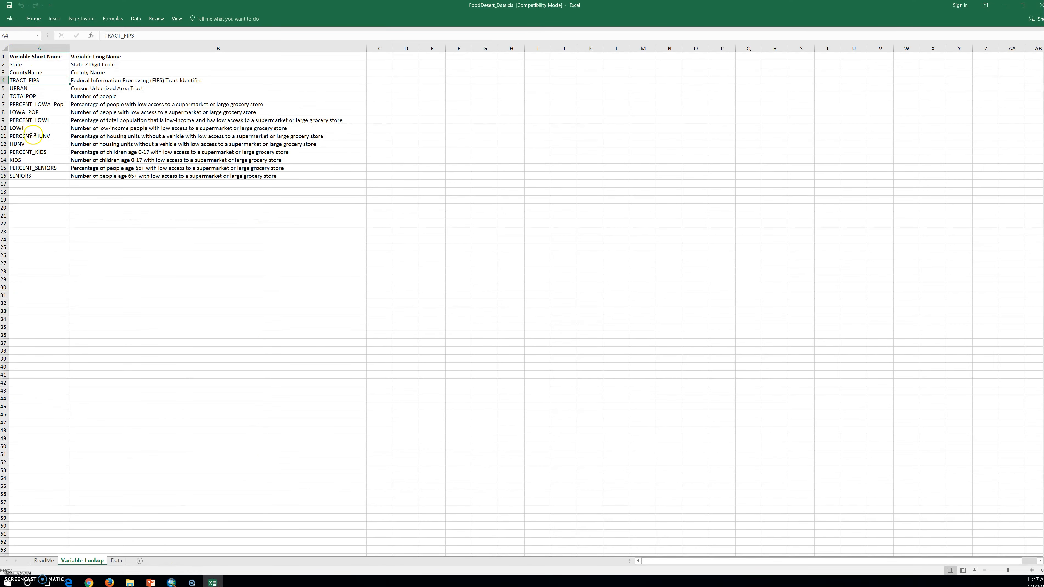
left_click(33, 144)
left_click(83, 147)
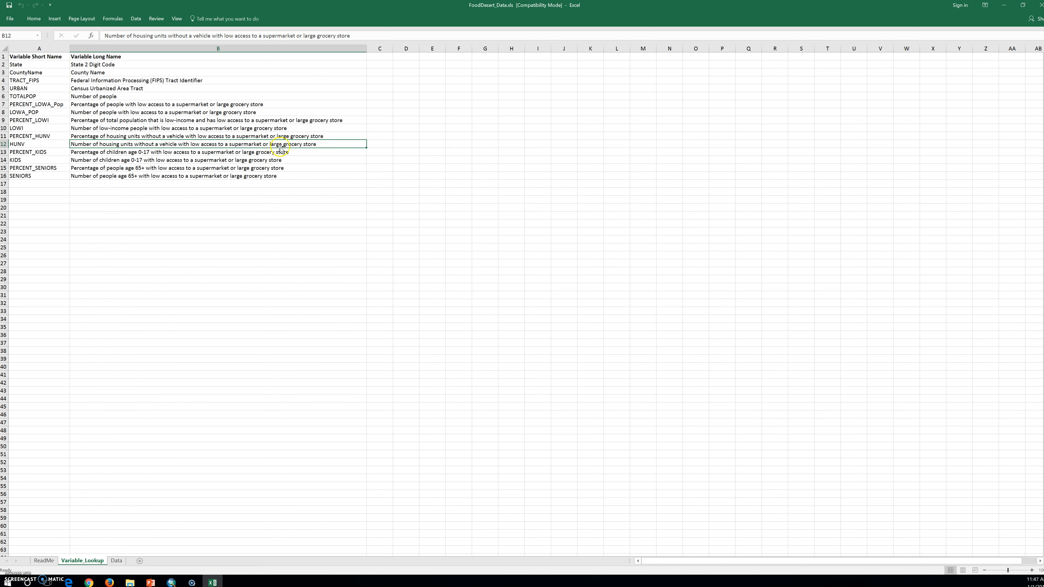
left_click(1007, 5)
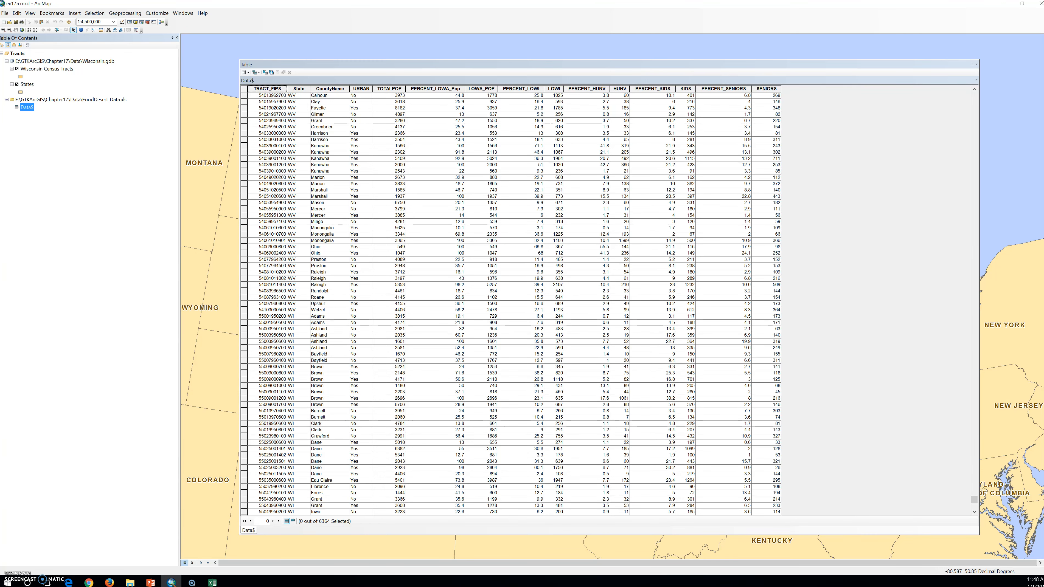
left_click(977, 64)
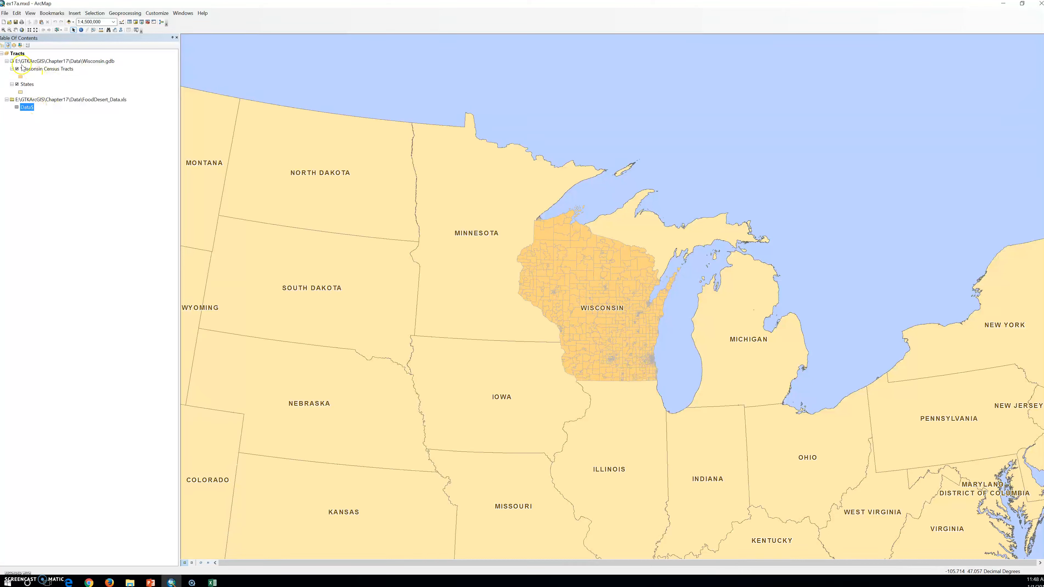
- Start an attribute join on the Wisconsin Census Tracts layer, based on its FIPS_TRACT field
right_click(42, 69)
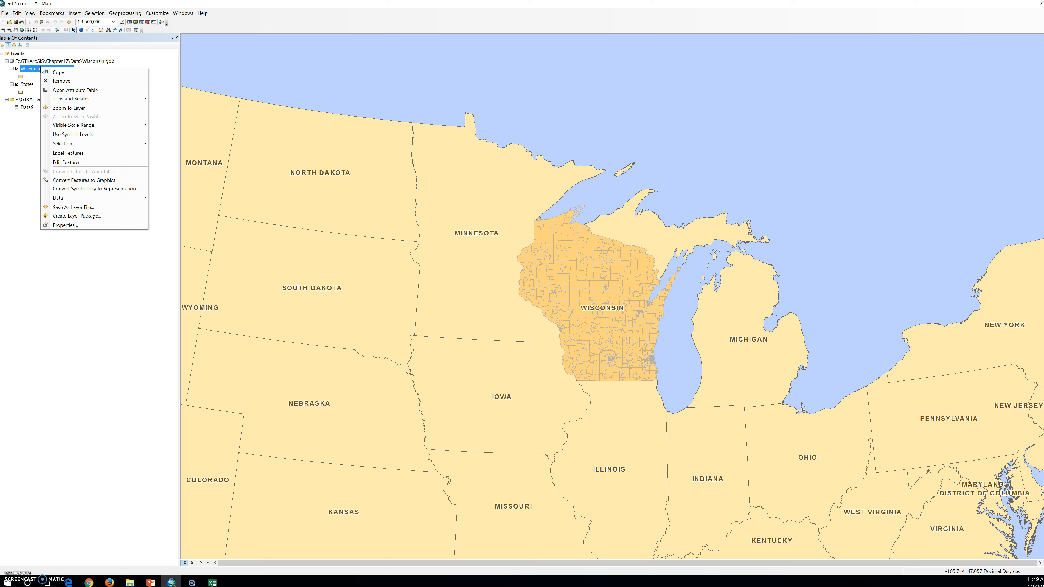
mouse_move(103, 98)
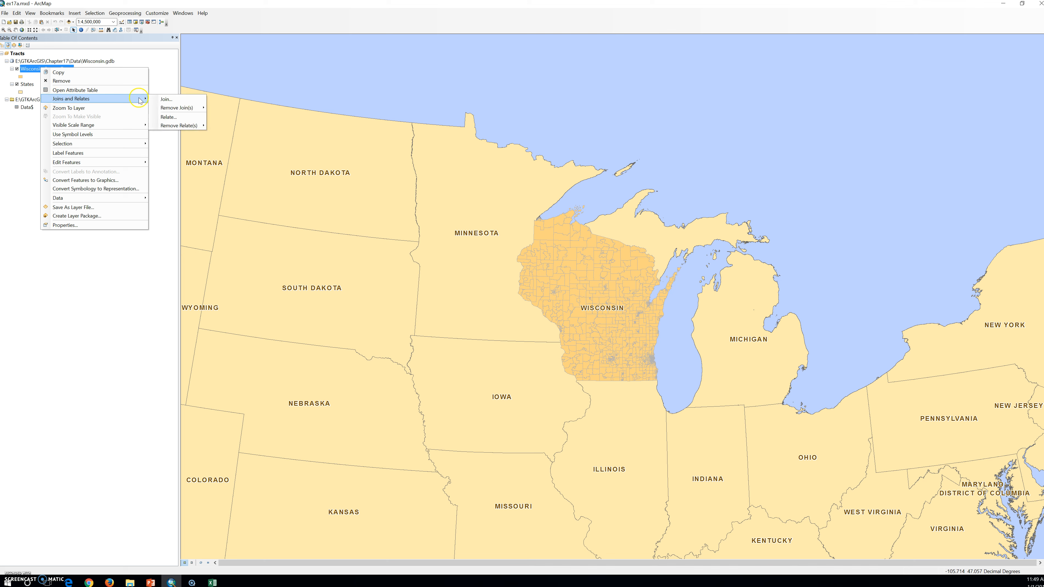
left_click(176, 101)
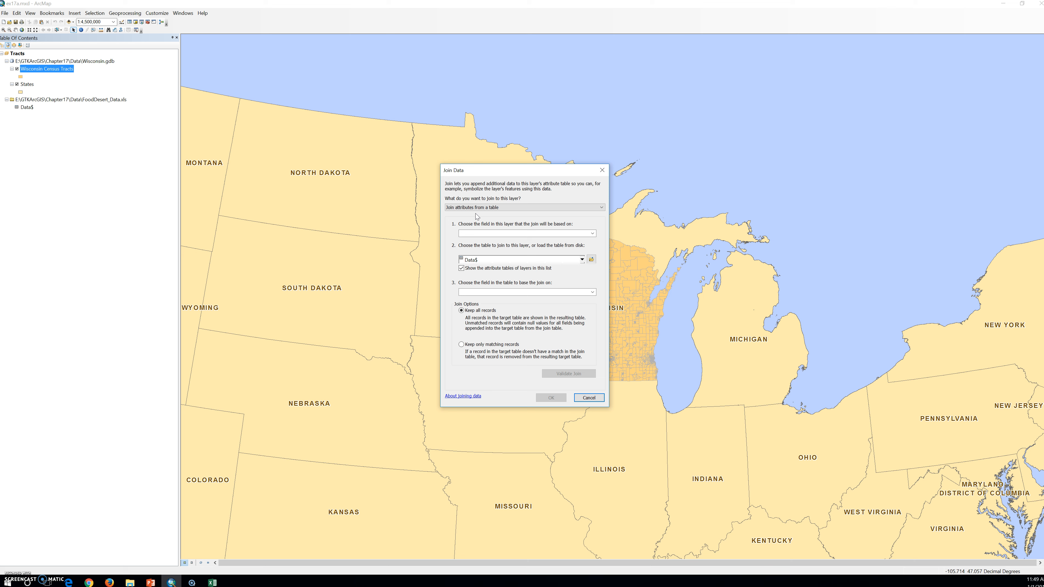
left_click(514, 236)
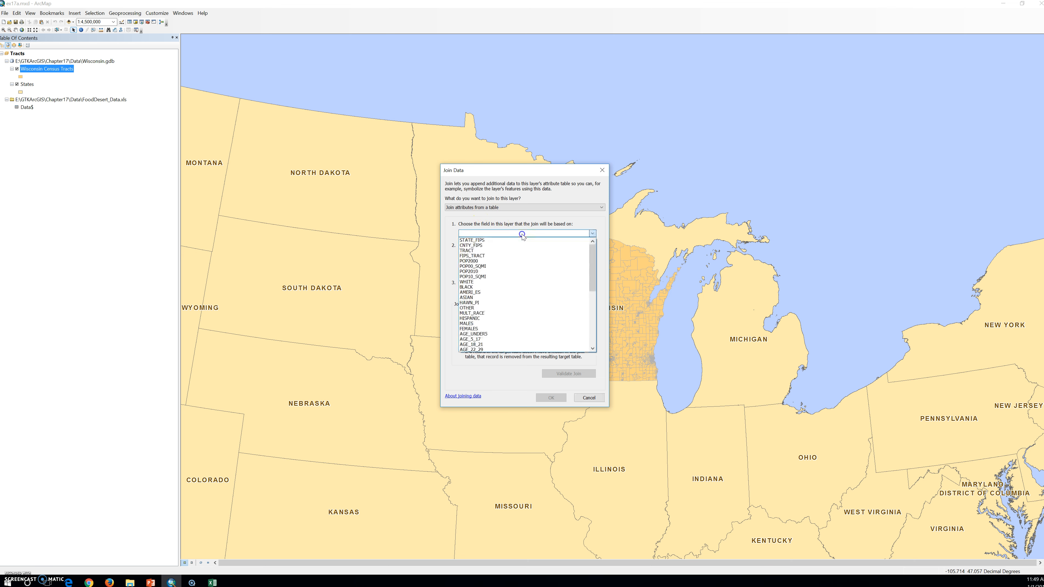
left_click(512, 256)
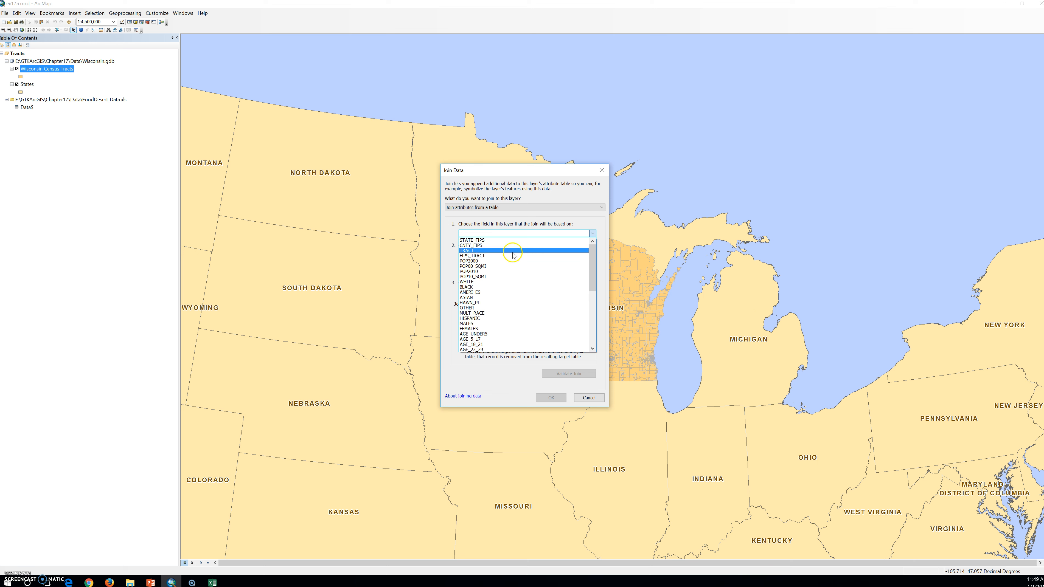
left_click(513, 256)
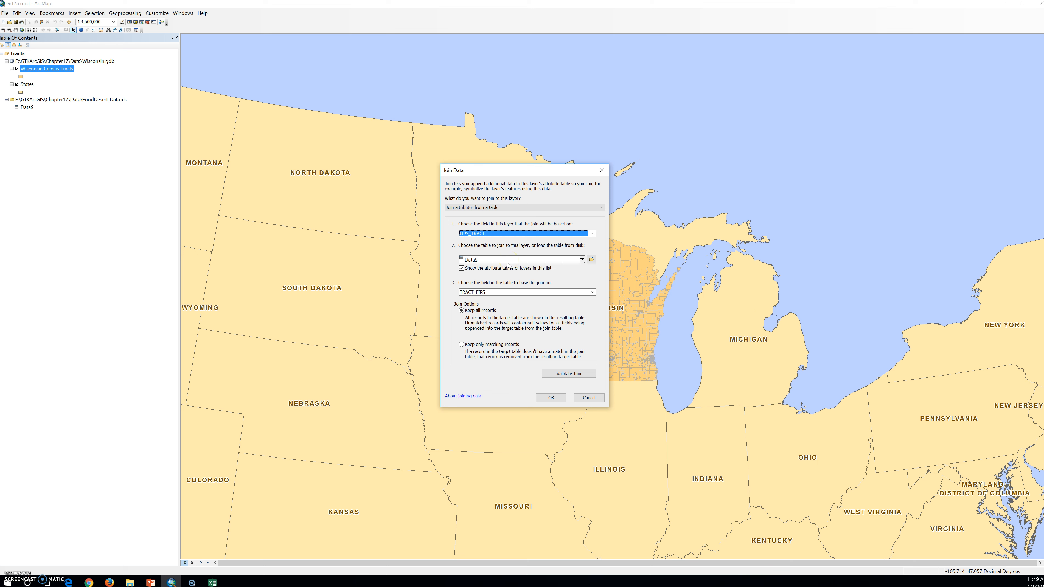
- Join the Data$ table to the layer on the TRACT_FIPS field, keeping all records
left_click(549, 264)
left_click(529, 292)
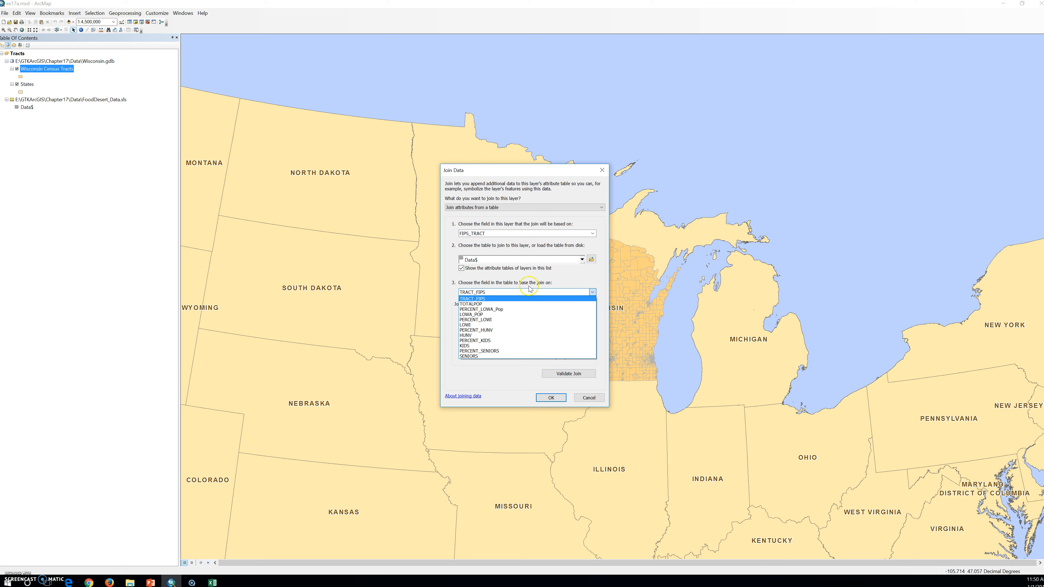
left_click(522, 298)
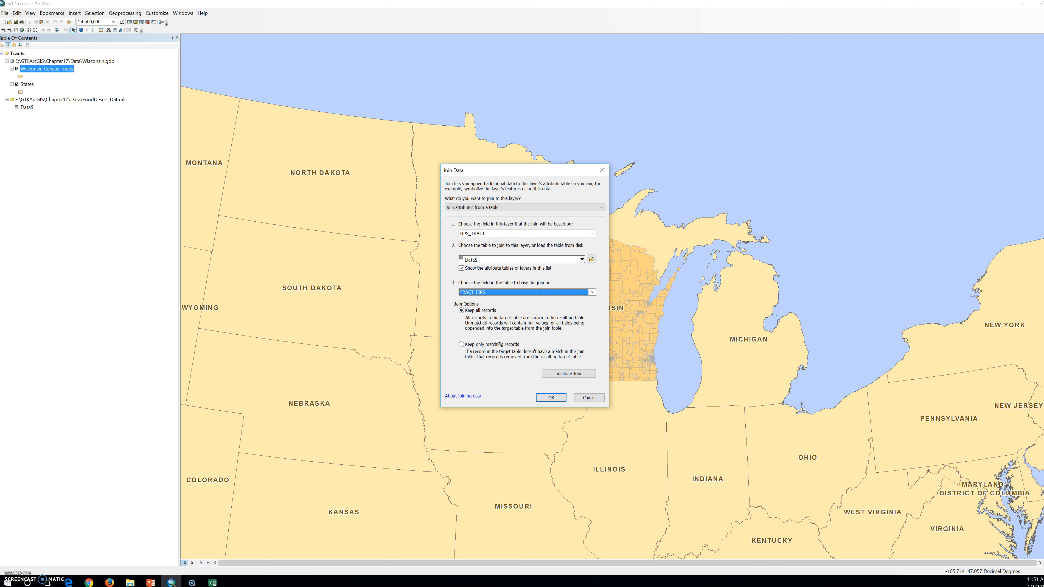
left_click(495, 343)
left_click(551, 398)
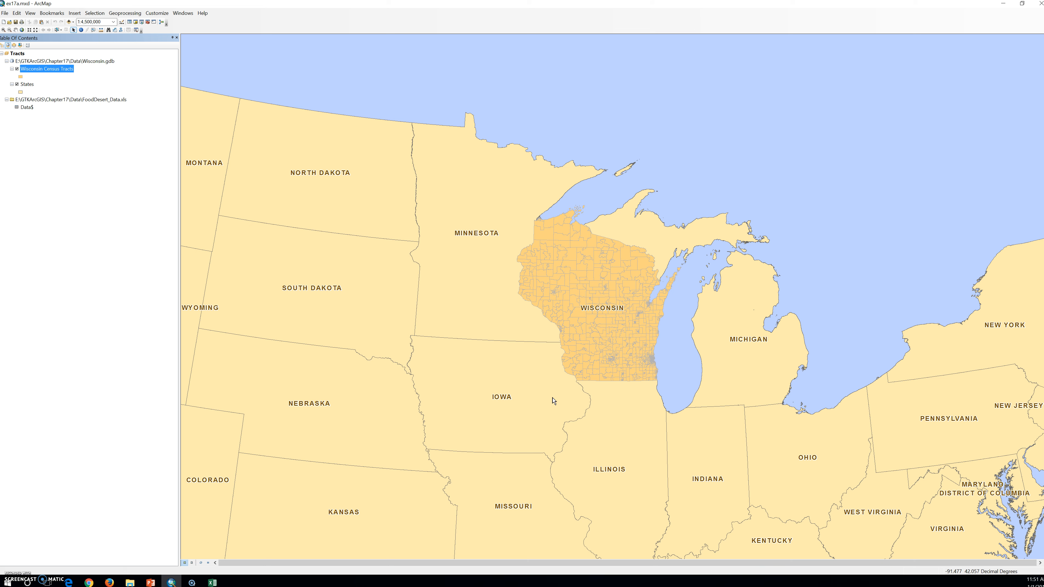
left_click(551, 402)
left_click(549, 404)
left_click(547, 411)
left_click(542, 417)
left_click(539, 419)
left_click(535, 427)
left_click(535, 421)
- Open the Wisconsin Census Tracts attribute table and examine the joined food desert fields at its far end
right_click(45, 72)
left_click(70, 91)
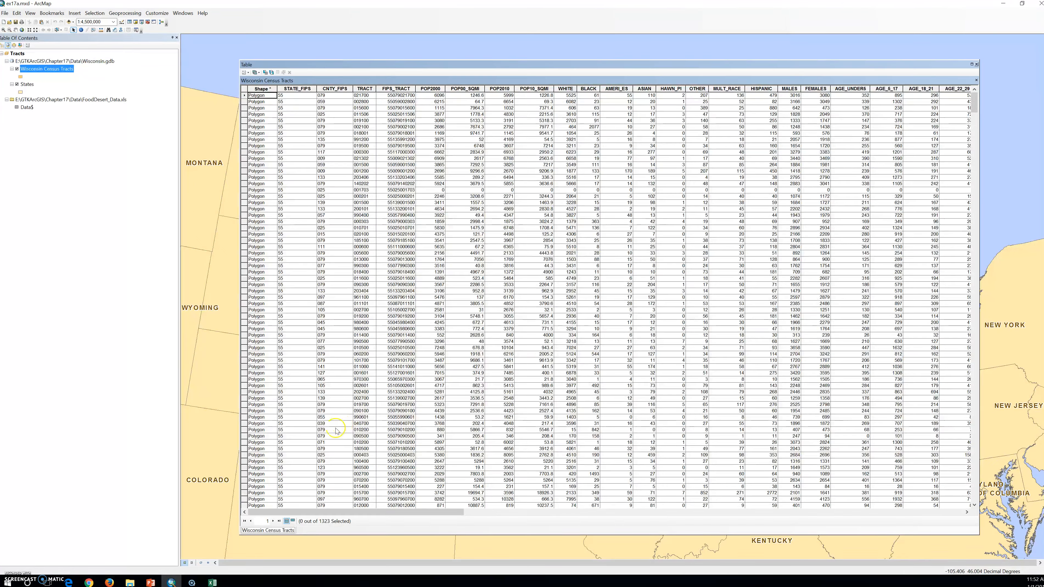
left_click_drag(383, 514, 908, 532)
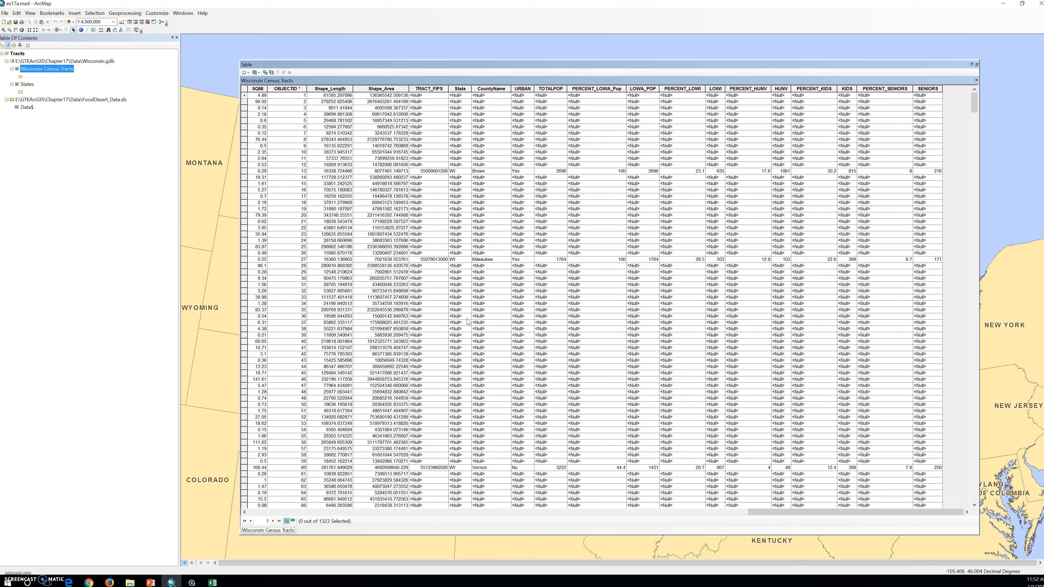
left_click(466, 323)
- Turn off field aliases in the Wisconsin Census Tracts table to display the full field names with their source table
left_click(247, 76)
left_click(250, 73)
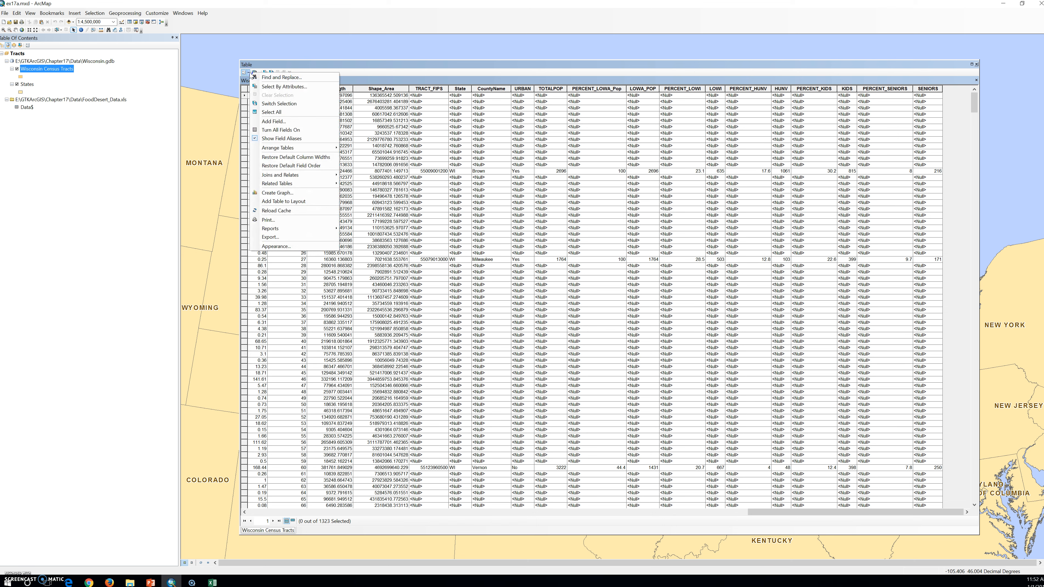
left_click(289, 140)
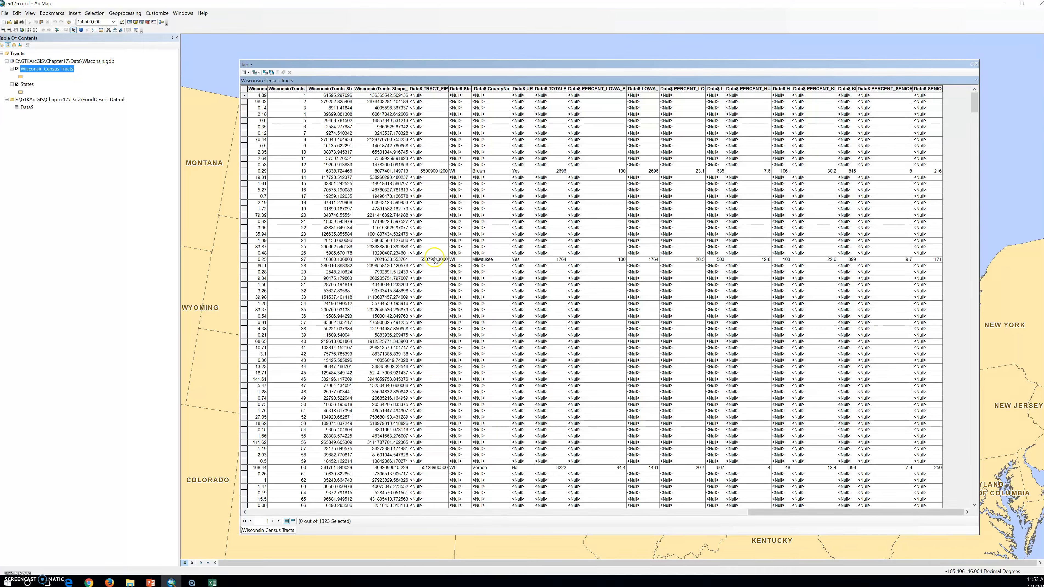
- Widen the Data$.TRACT_FIPS column in the joined table until its full field name fits
left_click(570, 127)
left_click(567, 133)
left_click(555, 142)
left_click(432, 88)
left_click_drag(448, 87, 504, 89)
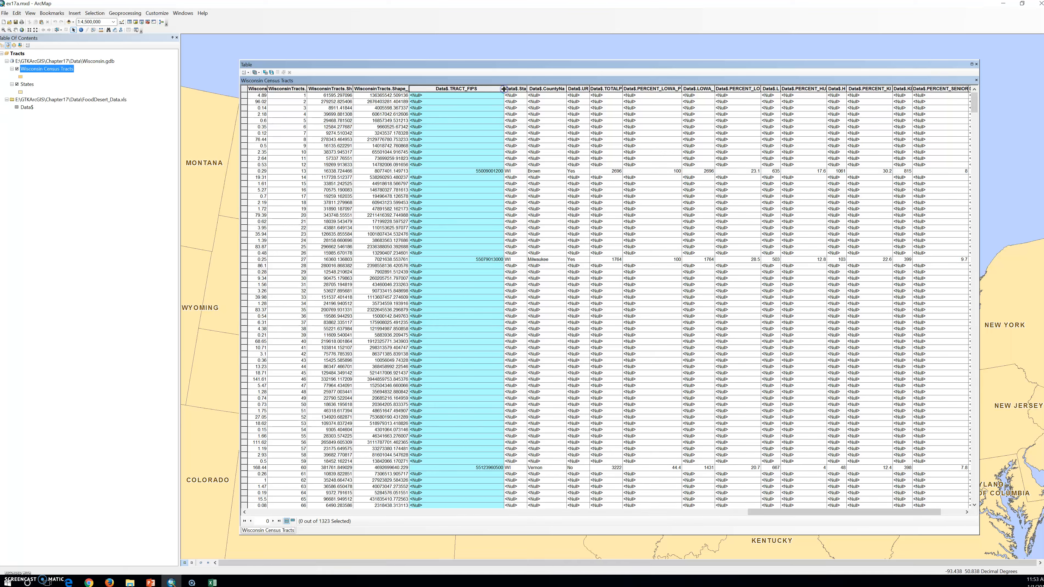